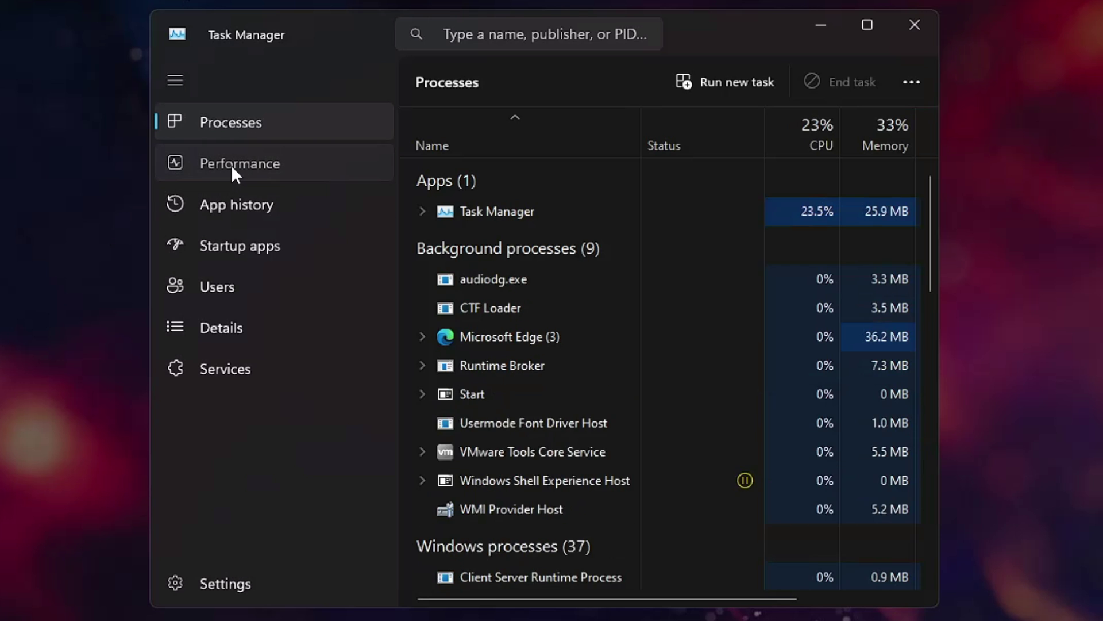
# Examine the CPU performance figures in Task Manager and close it
pyautogui.click(231, 164)
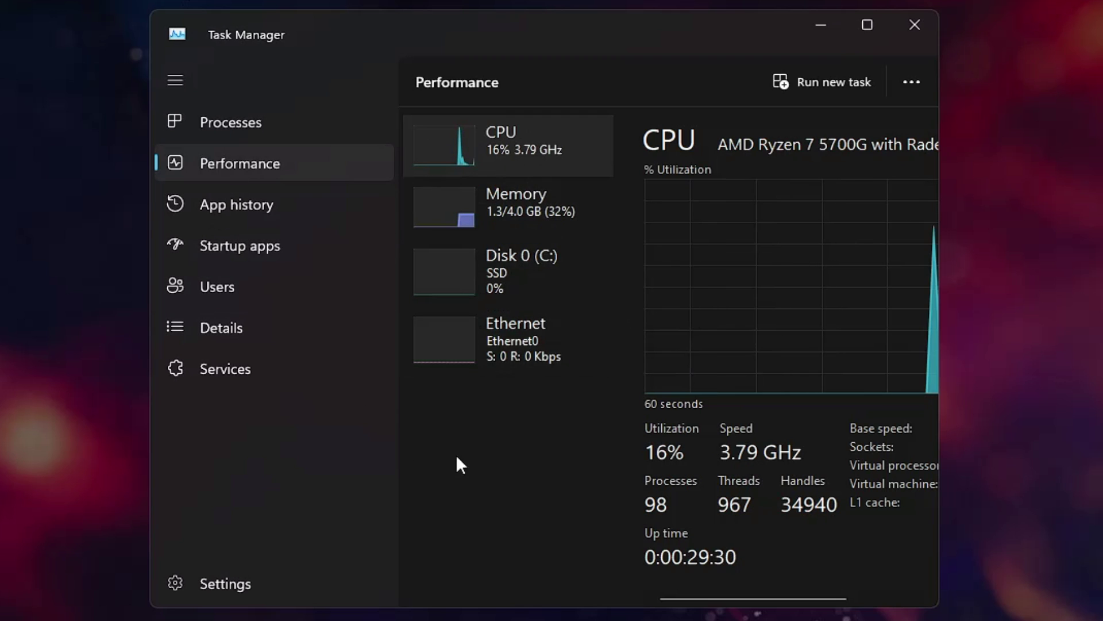
pyautogui.click(914, 34)
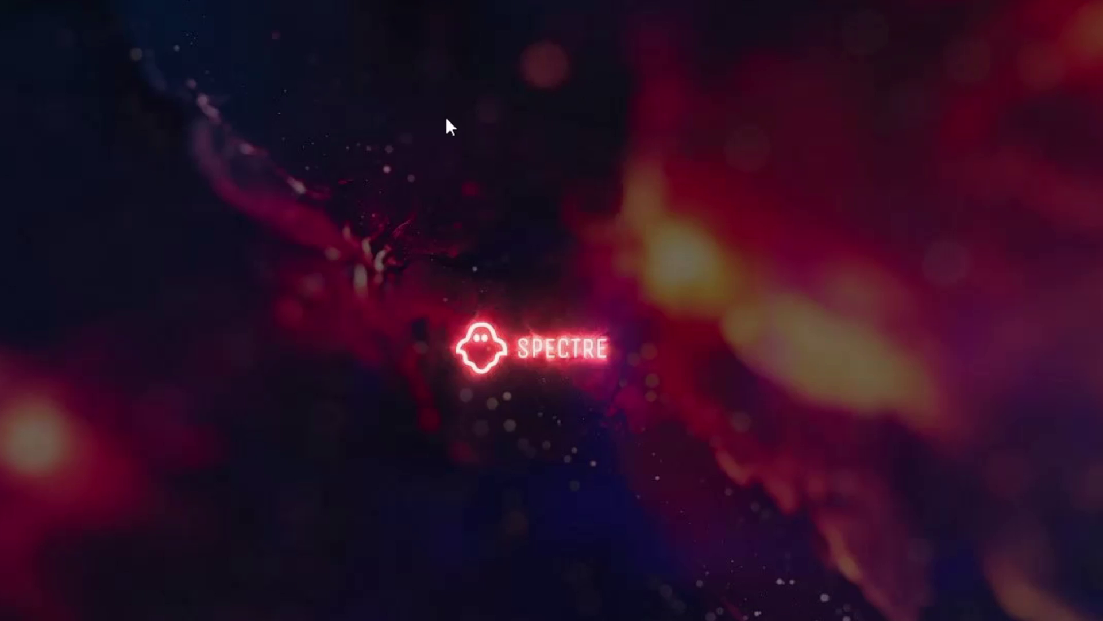
# Explore the desktop's Ghost Mode options, including Power Options and Ping Test, and choose Cleanup Temporary Files
pyautogui.rightClick(343, 166)
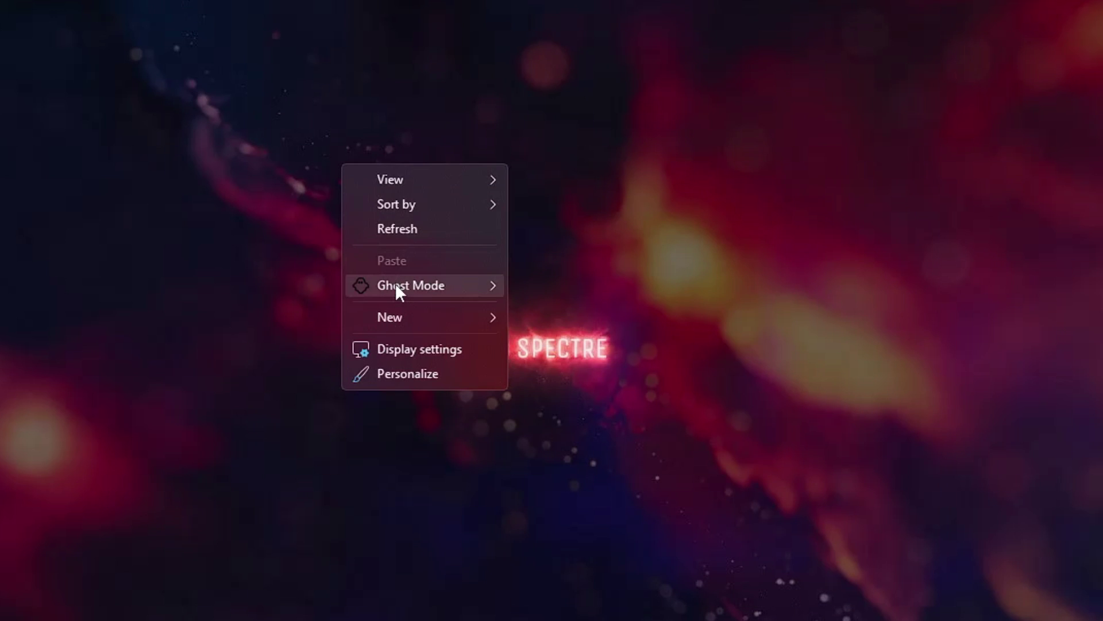
pyautogui.moveTo(396, 284)
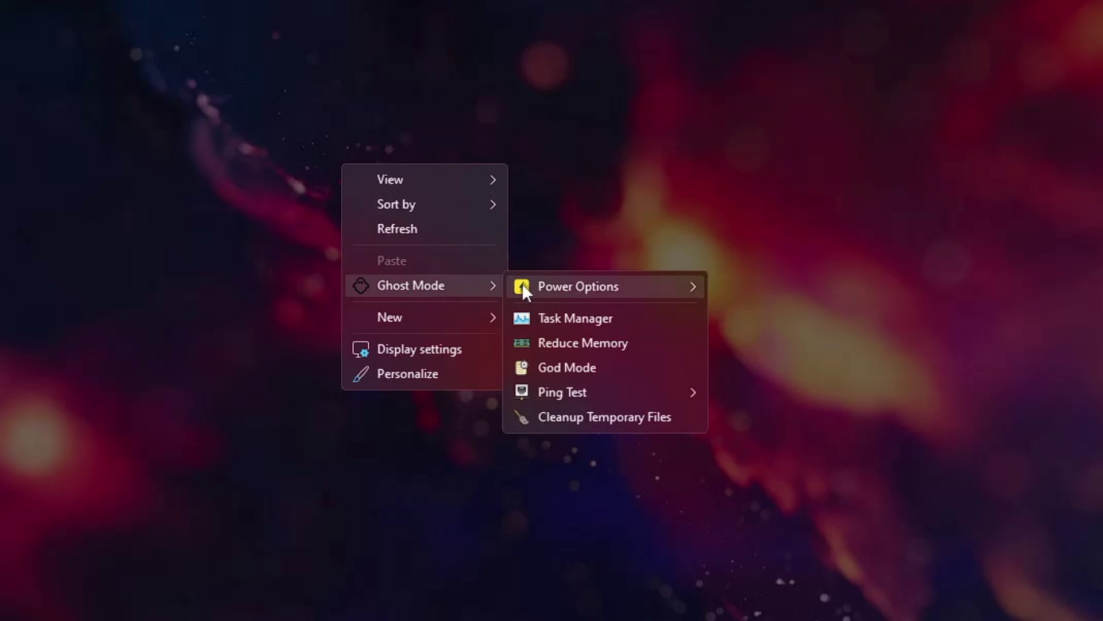
pyautogui.moveTo(556, 286)
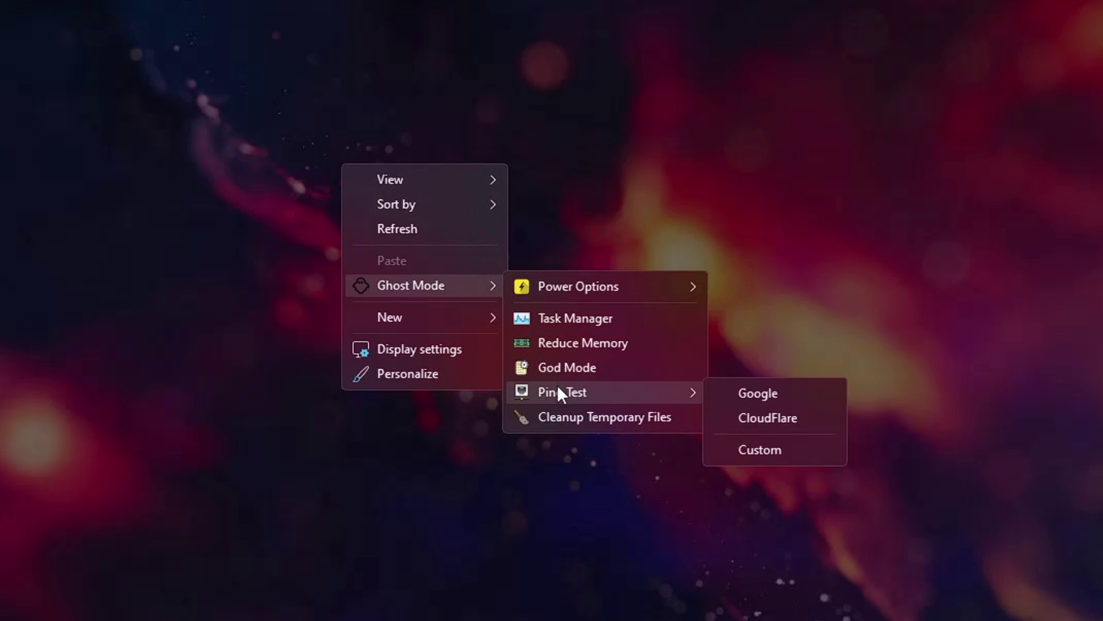
pyautogui.click(616, 416)
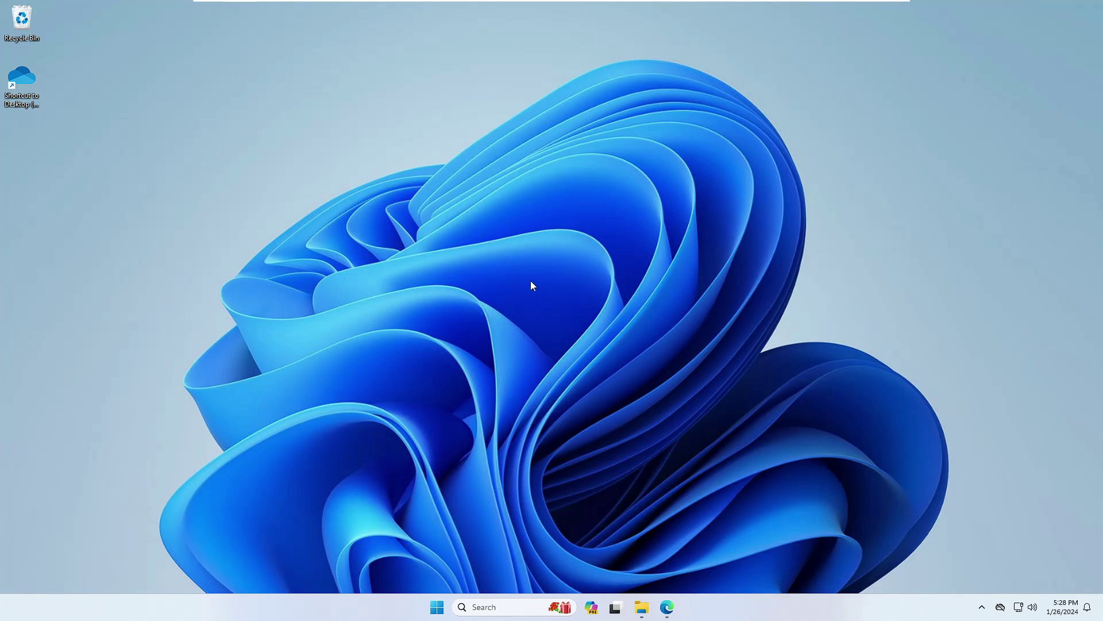
# Open Task Manager to examine CPU, memory and process usage on this Windows installation, and close it
pyautogui.rightClick(437, 607)
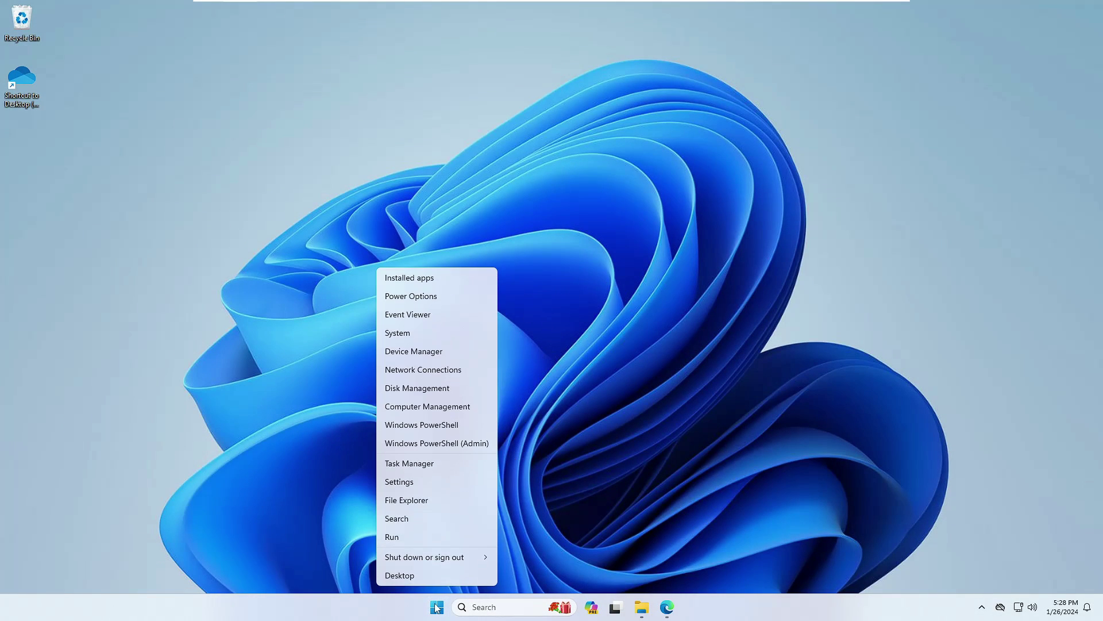
pyautogui.click(412, 464)
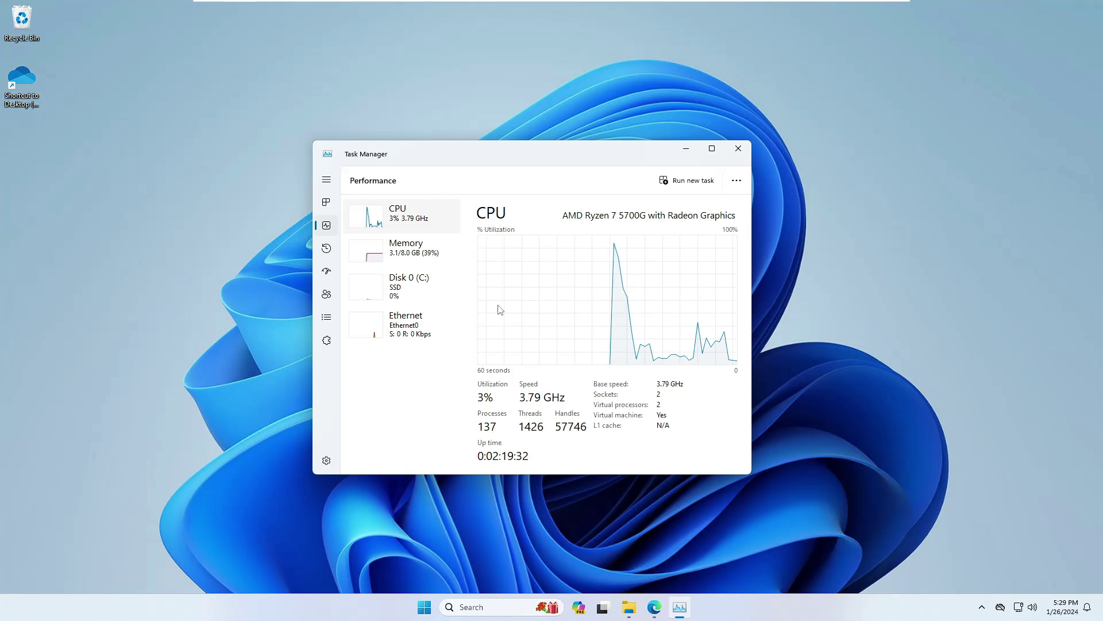
pyautogui.click(738, 151)
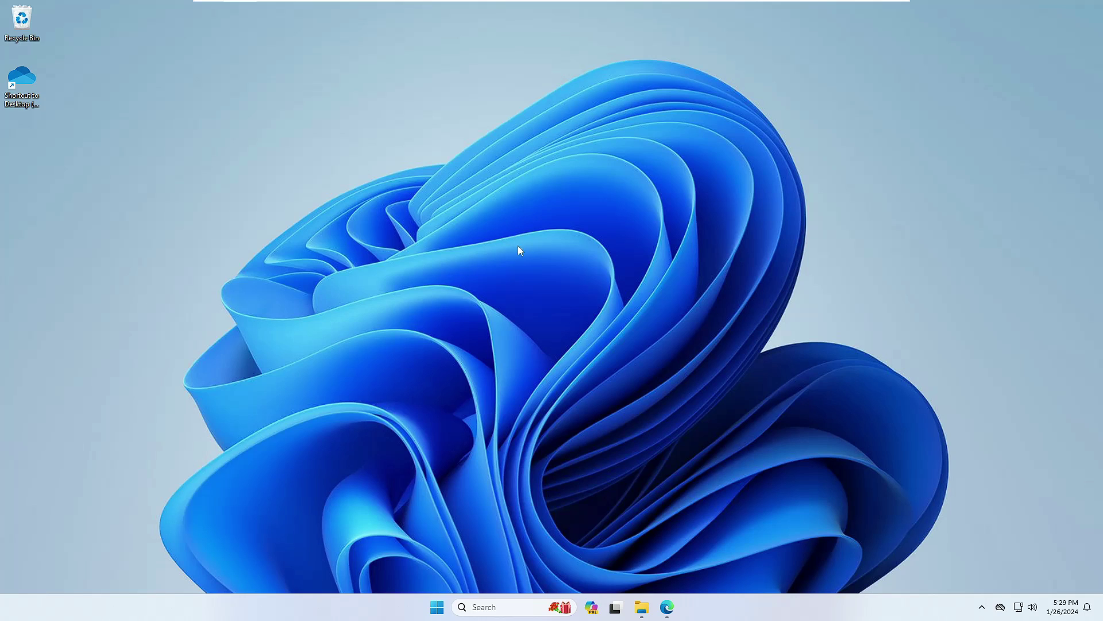
# Switch to Microsoft Edge and download the 23H2W11U4.WPE64 archive from the pixeldrain page
pyautogui.click(667, 607)
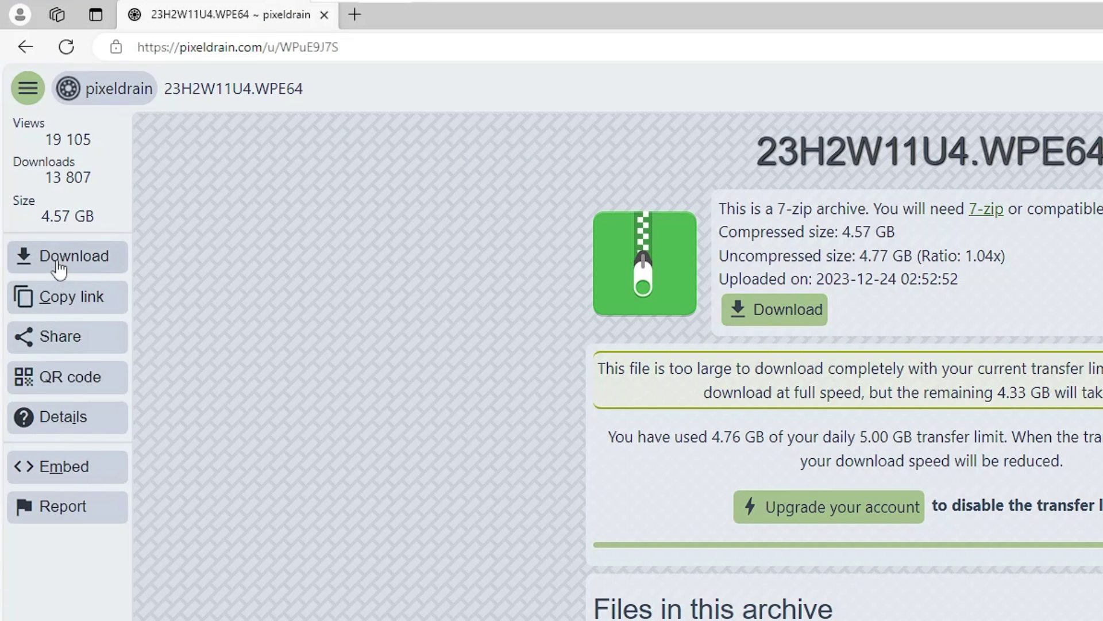
pyautogui.click(57, 258)
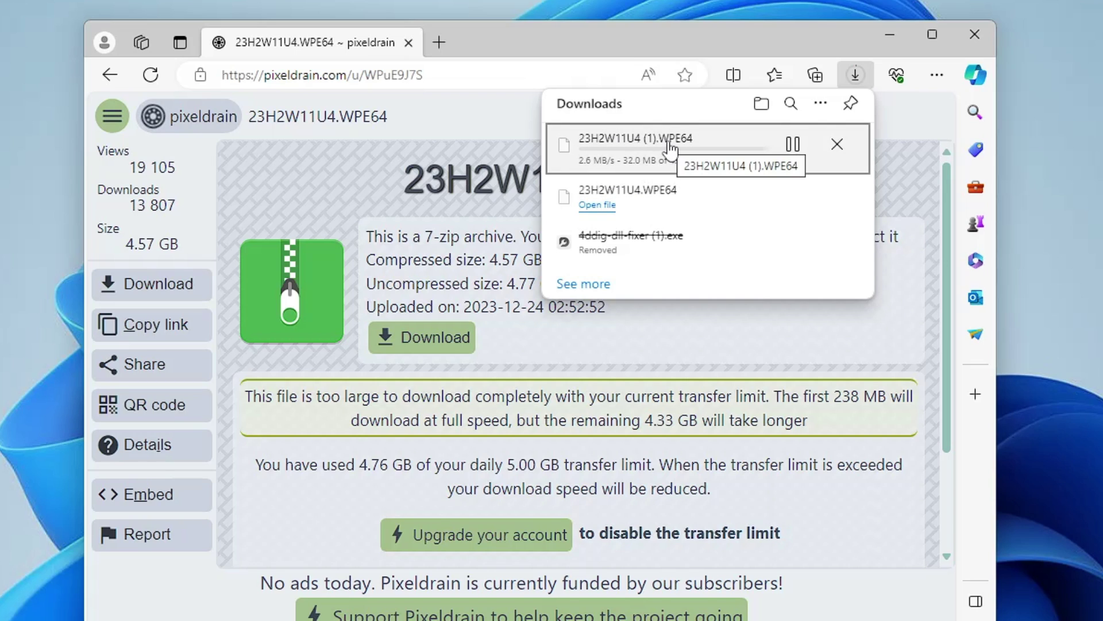
# Search the web for rufus in a new browser tab and open the official Rufus website
pyautogui.click(441, 42)
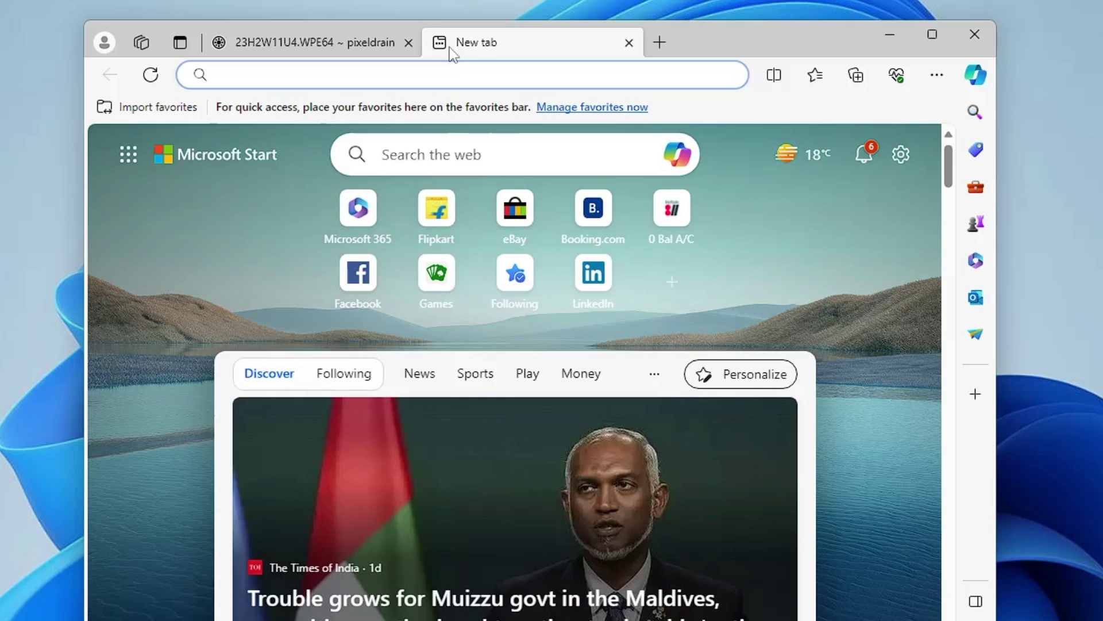
pyautogui.write('rufus')
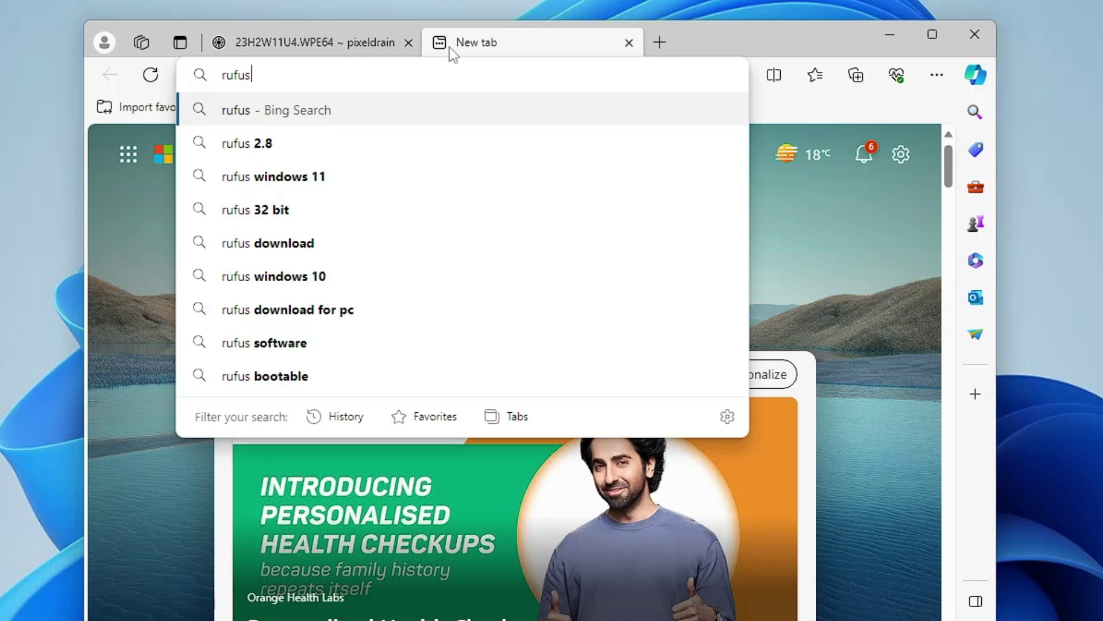
pyautogui.press('Return')
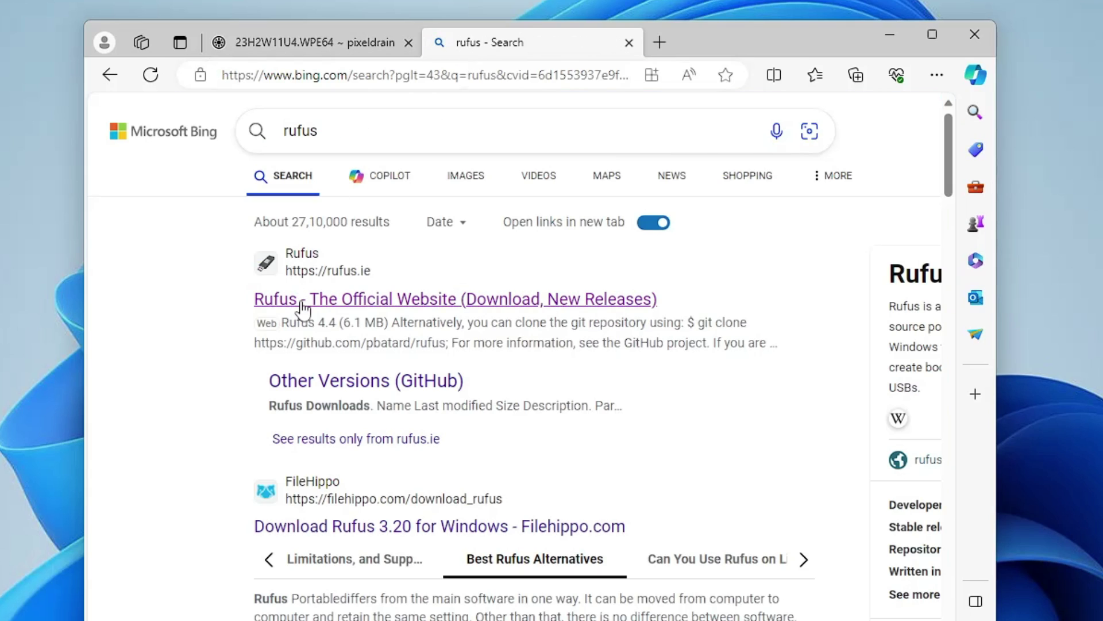
pyautogui.click(303, 302)
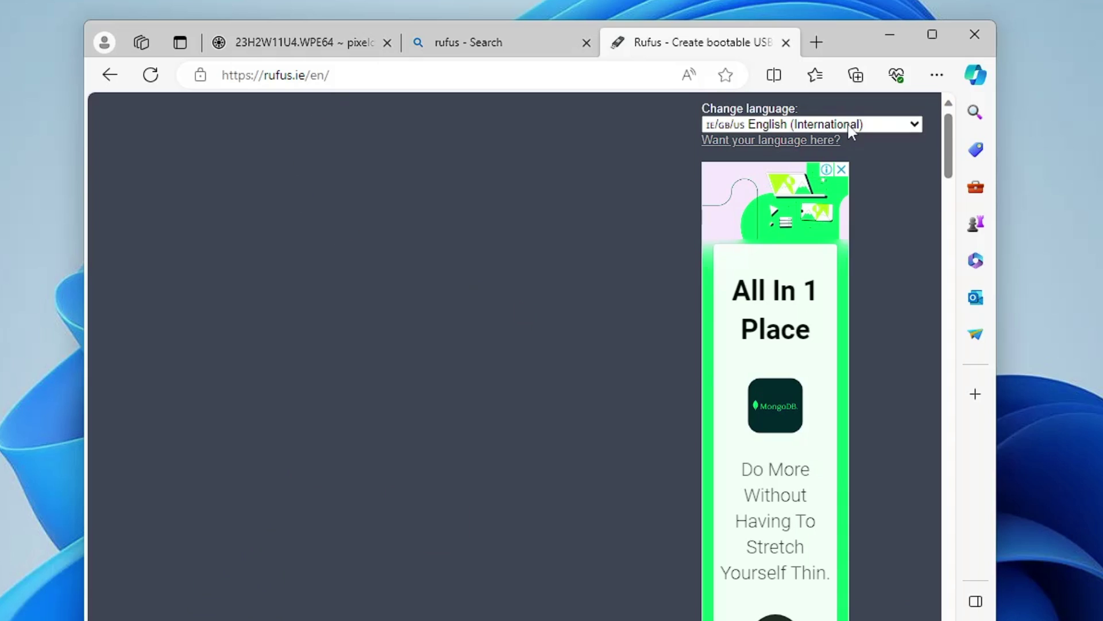
# Download the standard Windows x64 release rufus-4.4.exe from the Rufus website
pyautogui.scroll(-5, 414, 265)
pyautogui.scroll(-15, 383, 185)
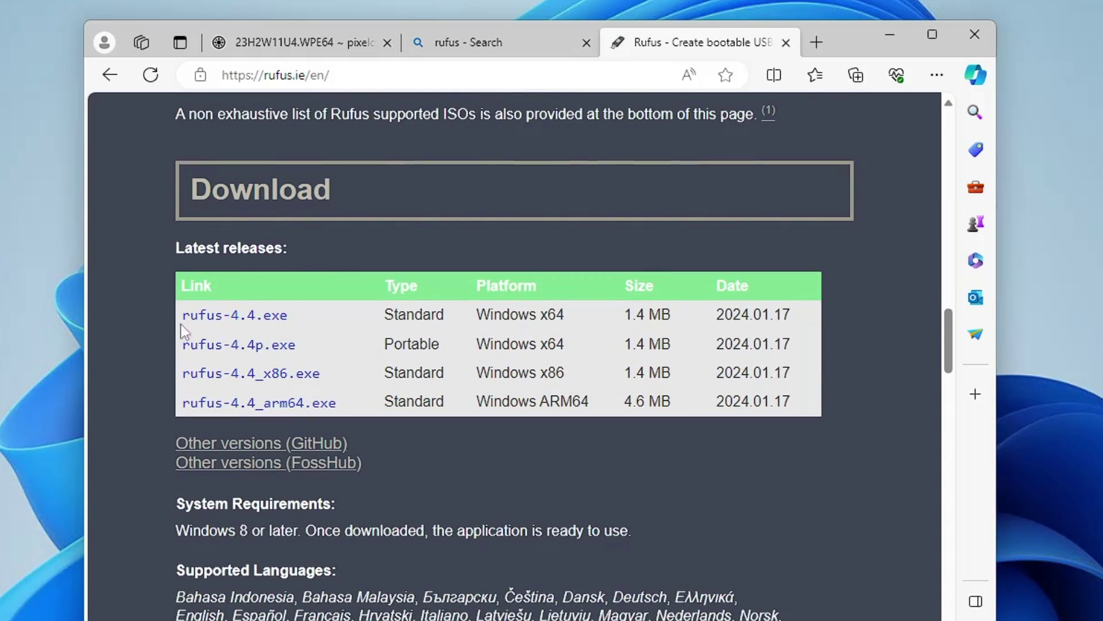
pyautogui.click(268, 325)
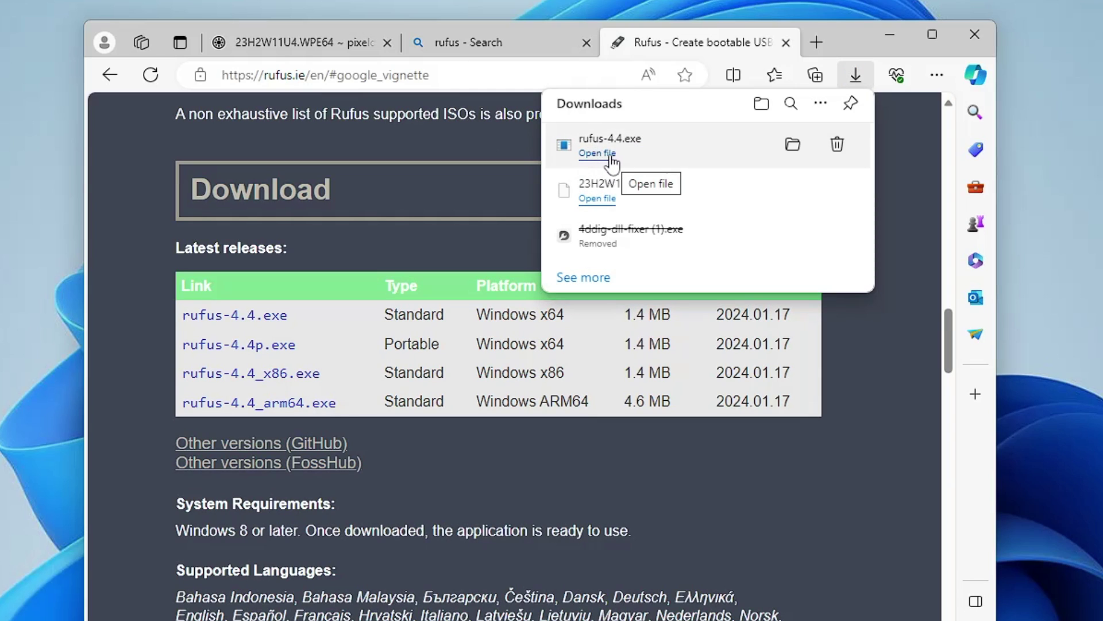
# Launch the downloaded rufus-4.4.exe, allow it to check for updates online, and reposition its window
pyautogui.click(598, 153)
pyautogui.click(511, 459)
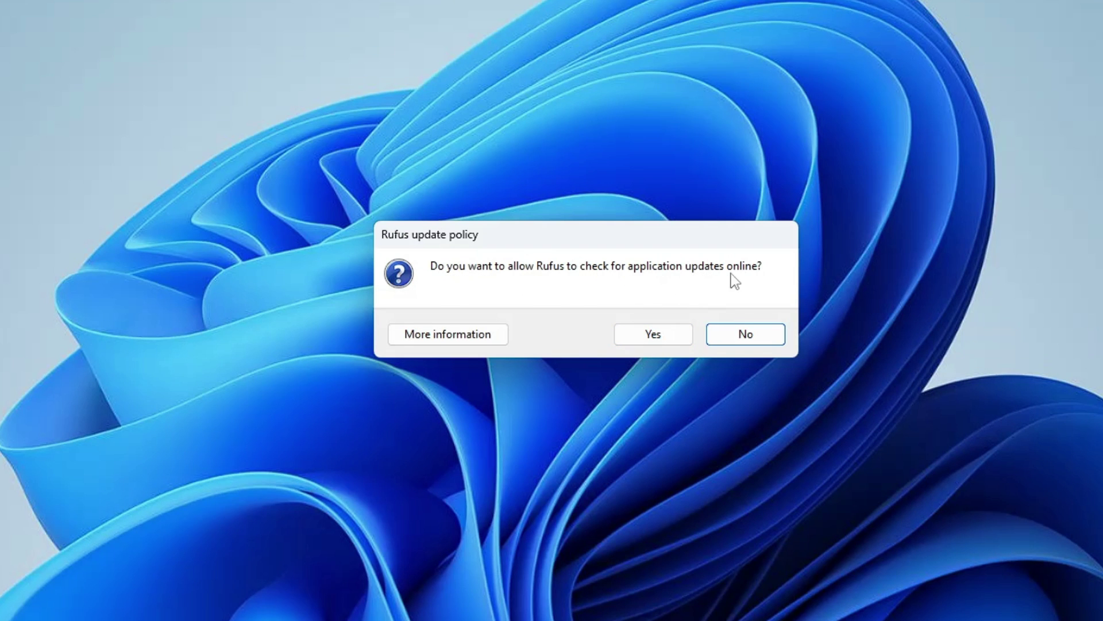
pyautogui.click(651, 335)
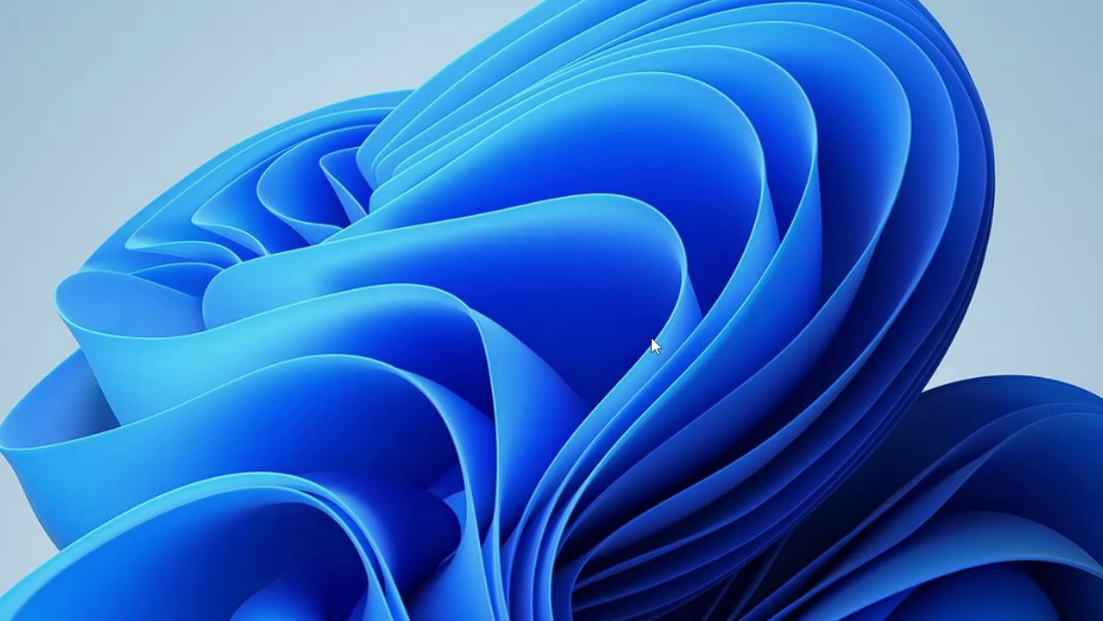
pyautogui.moveTo(576, 13); pyautogui.dragTo(545, 72)
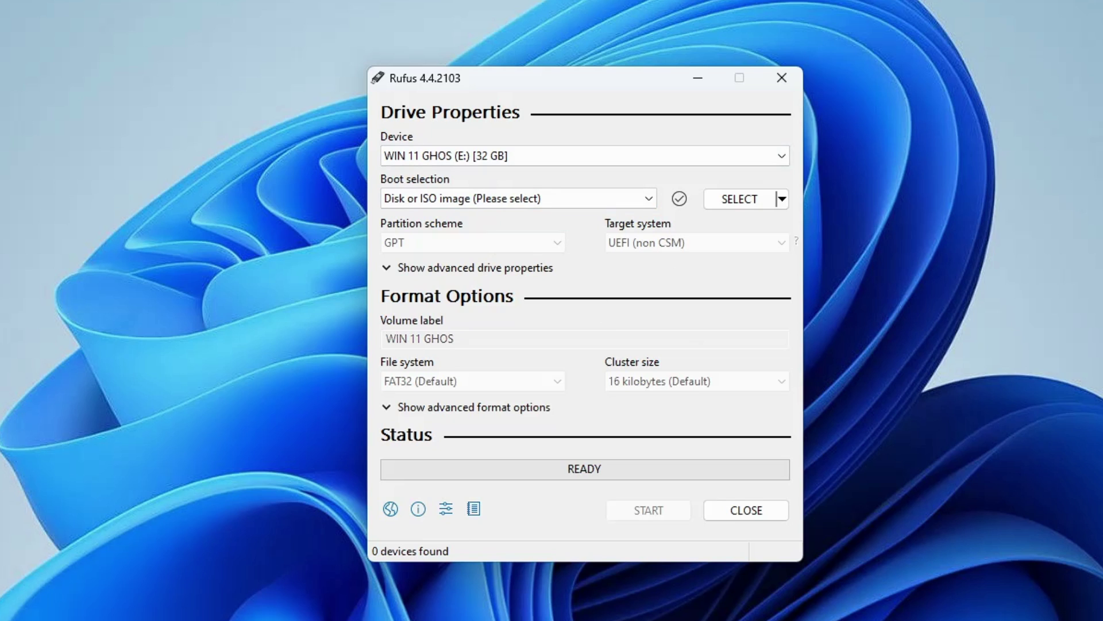
# Switch to the Downloads folder in File Explorer and delete the 4ddig-dll-fixer application
pyautogui.click(712, 614)
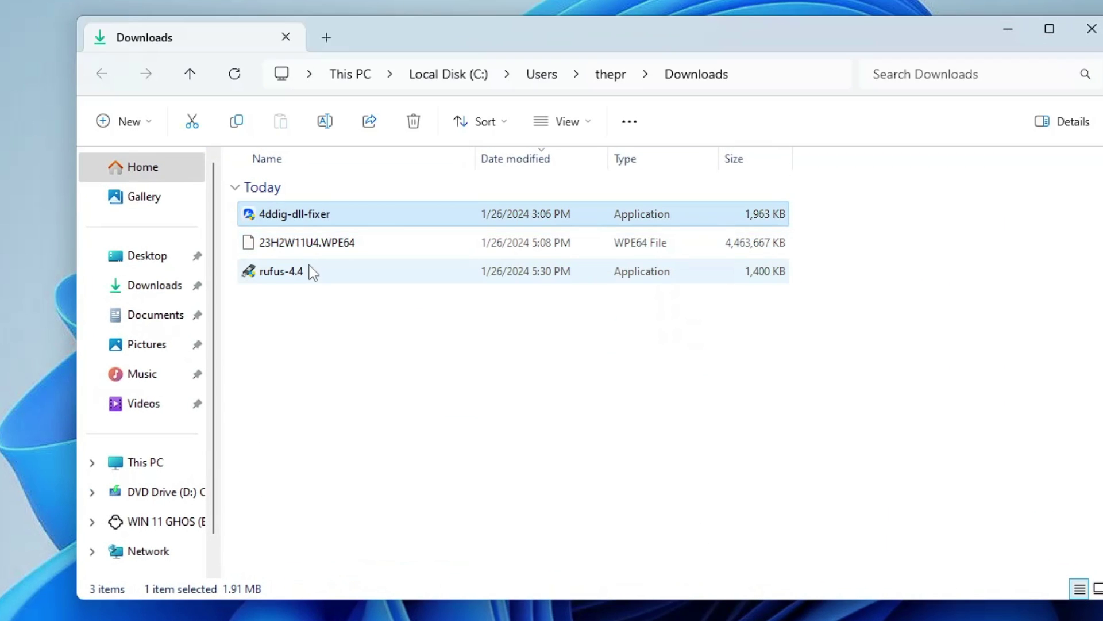
pyautogui.press('Delete')
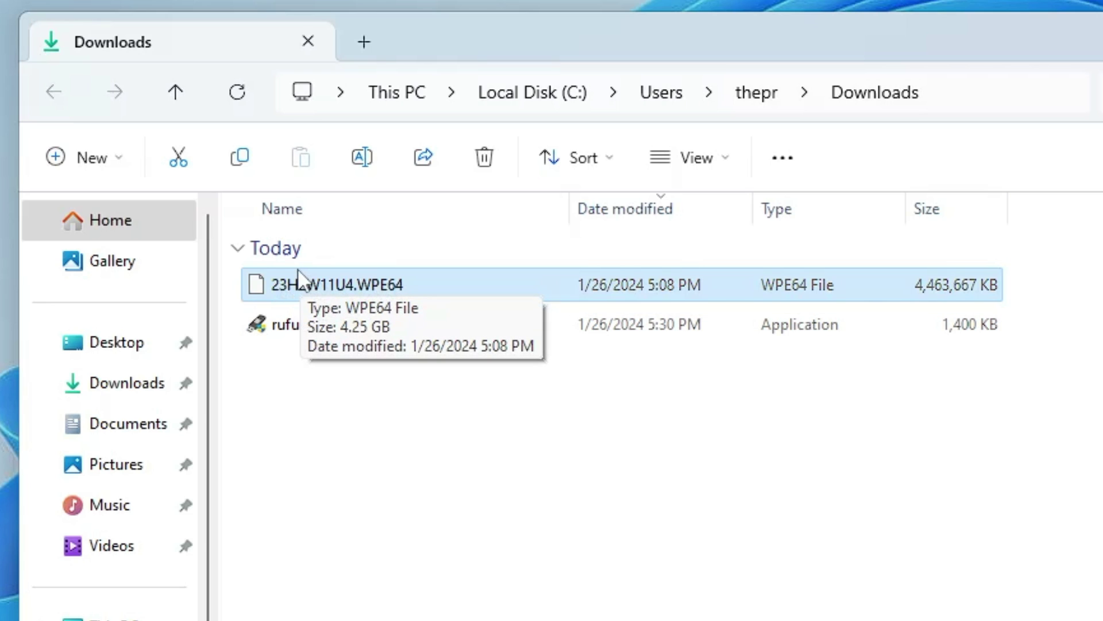
# Rename the downloaded 23H2W11U4.WPE64 file to 23H2W11U4.zip, accepting the extension change
pyautogui.rightClick(393, 287)
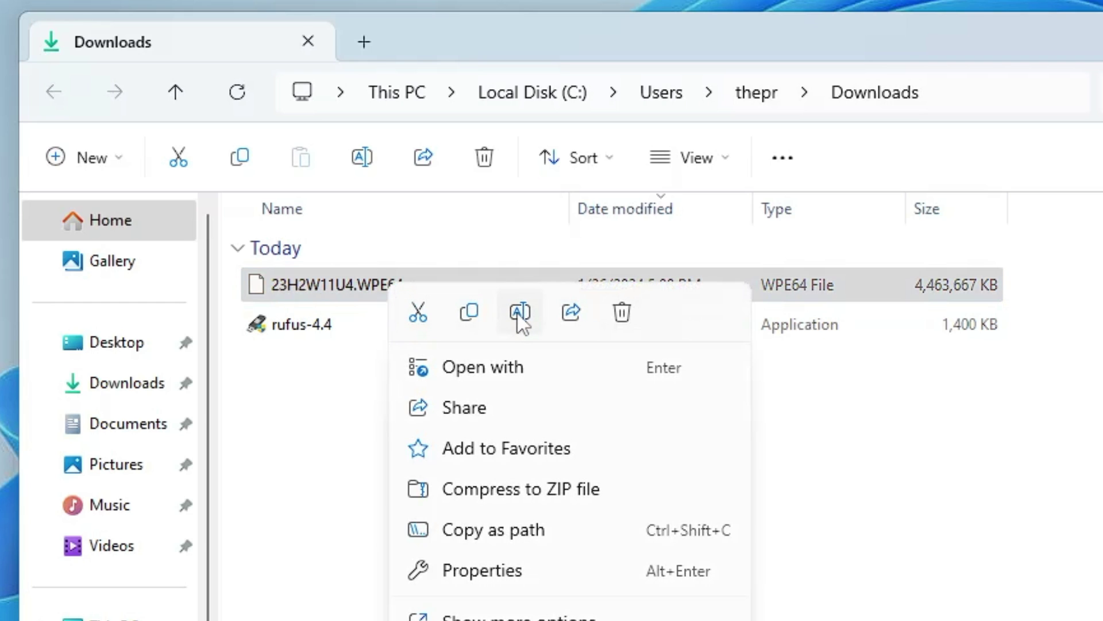
pyautogui.click(519, 313)
pyautogui.press('Right')
pyautogui.press('Right')
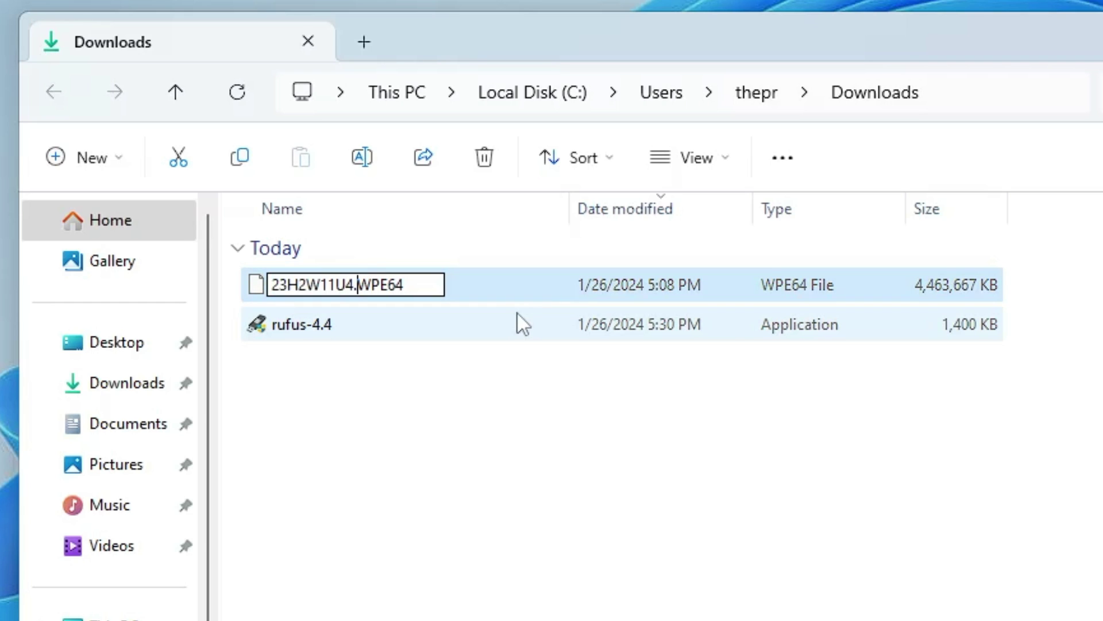
pyautogui.hotkey('shift', 'Right')
pyautogui.hotkey('shift', 'Right')
pyautogui.hotkey('shift', 'Right')
pyautogui.hotkey('shift', 'Right')
pyautogui.hotkey('shift', 'Right')
pyautogui.press('BackSpace')
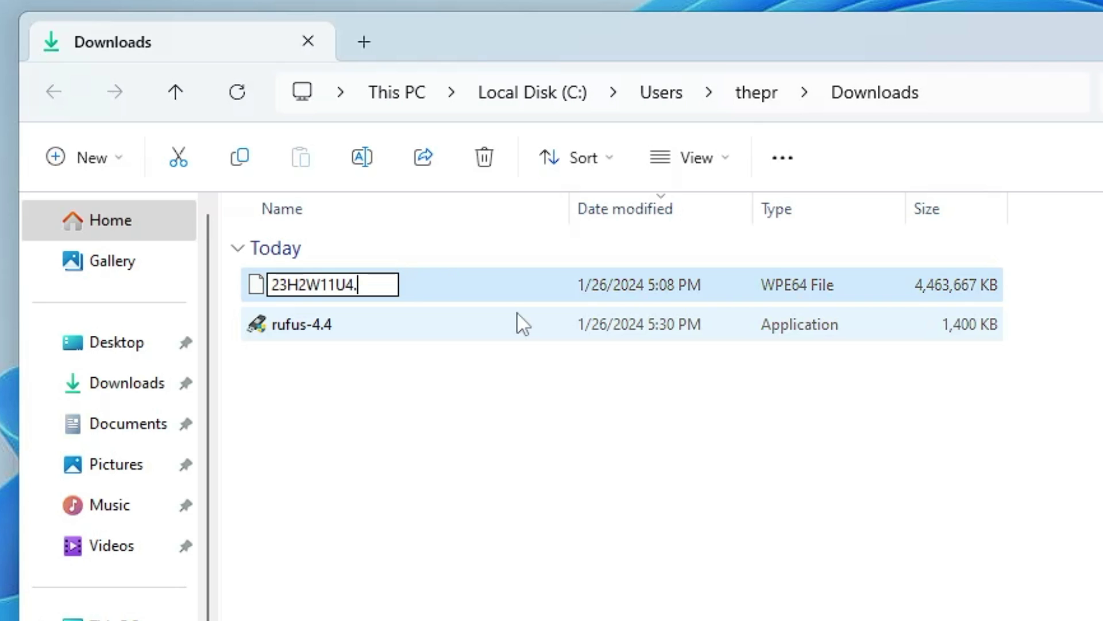
pyautogui.write('zip')
pyautogui.press('Return')
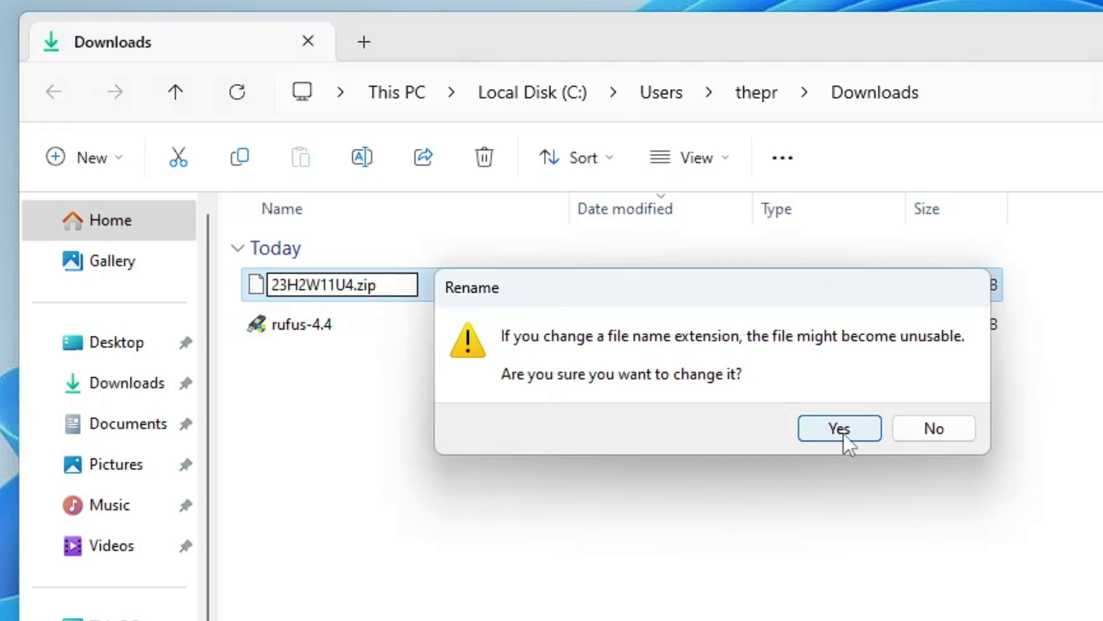
pyautogui.click(843, 430)
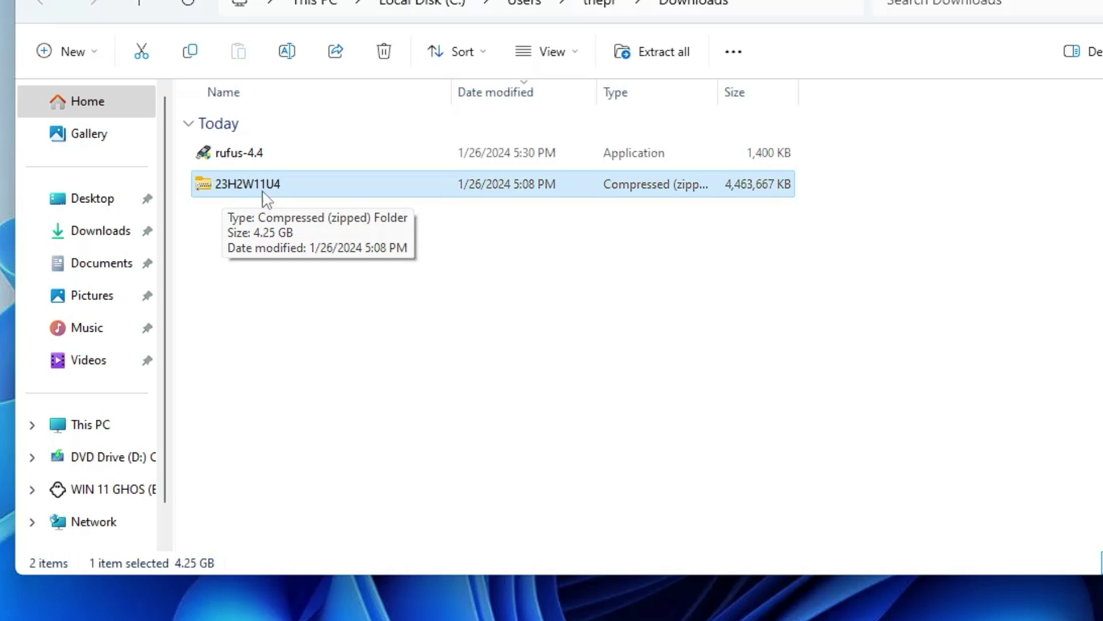
# Extract the 23H2W11U4 archive with WinRAR directly into the Downloads folder
pyautogui.rightClick(266, 193)
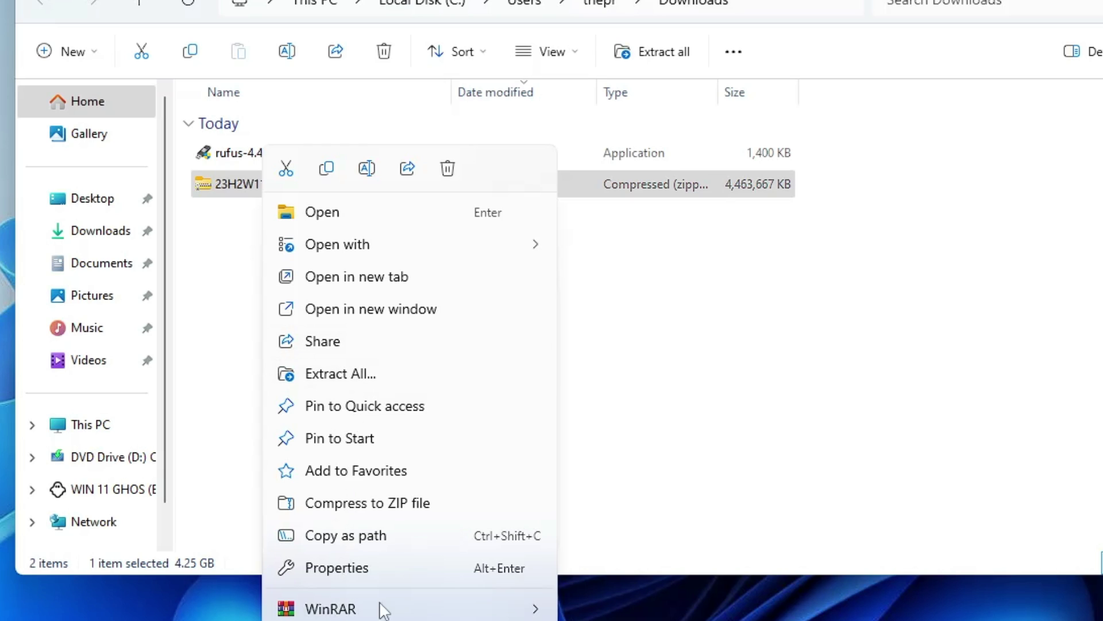
pyautogui.moveTo(383, 608)
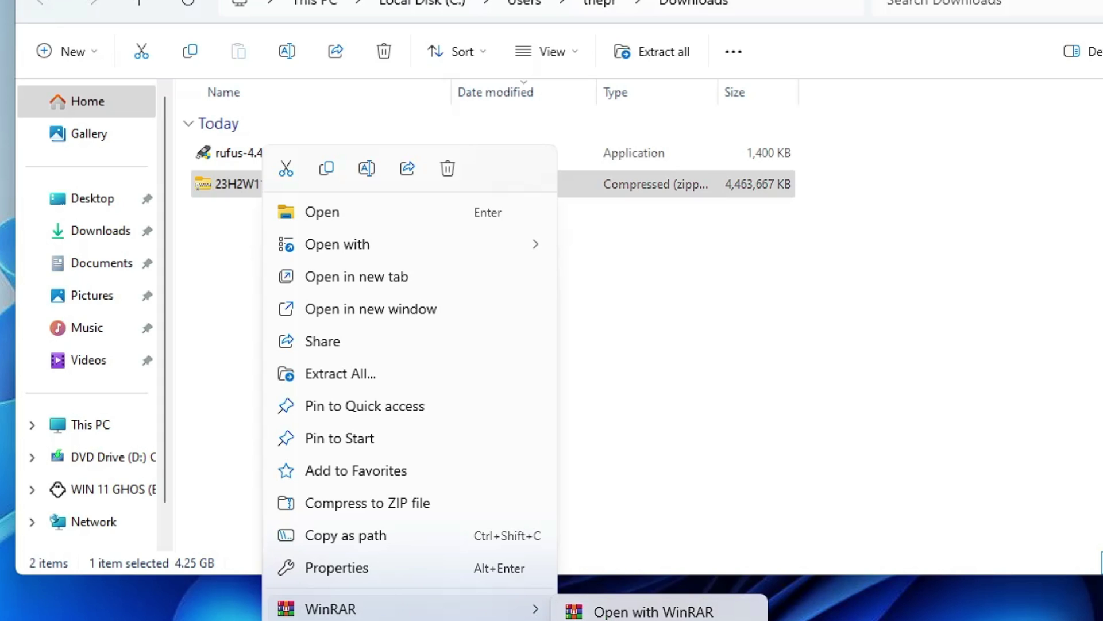
pyautogui.press('Return')
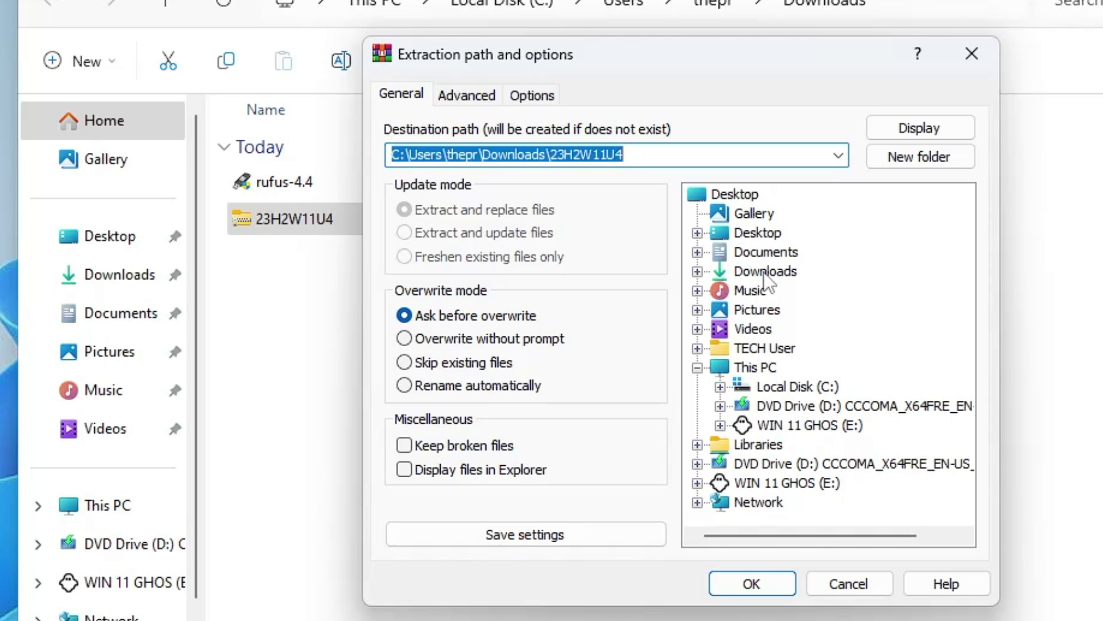
pyautogui.click(779, 269)
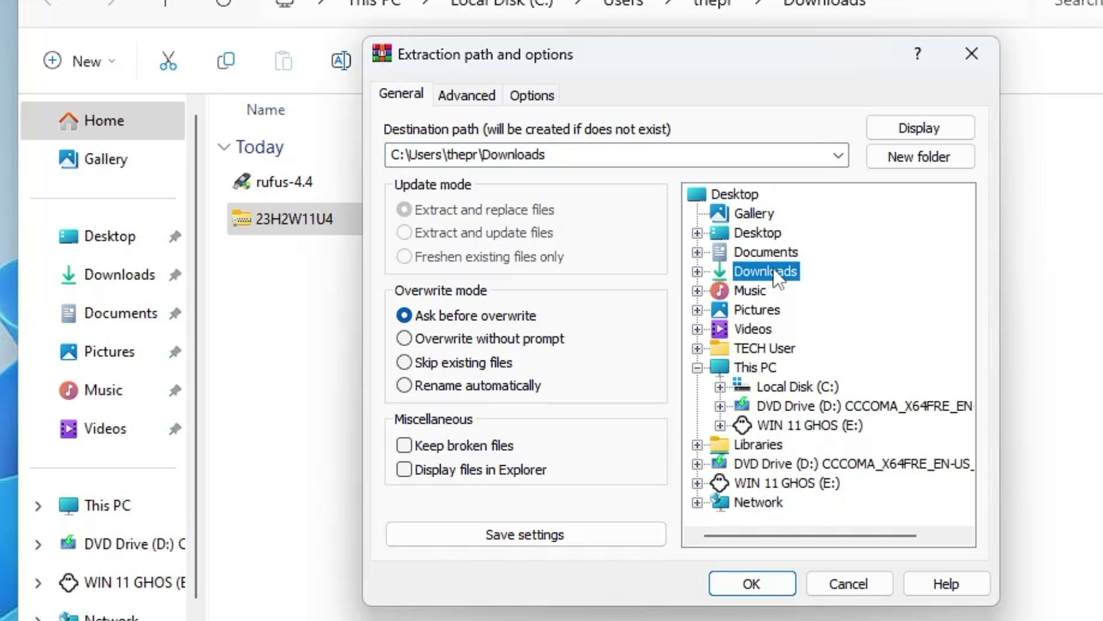
pyautogui.click(770, 582)
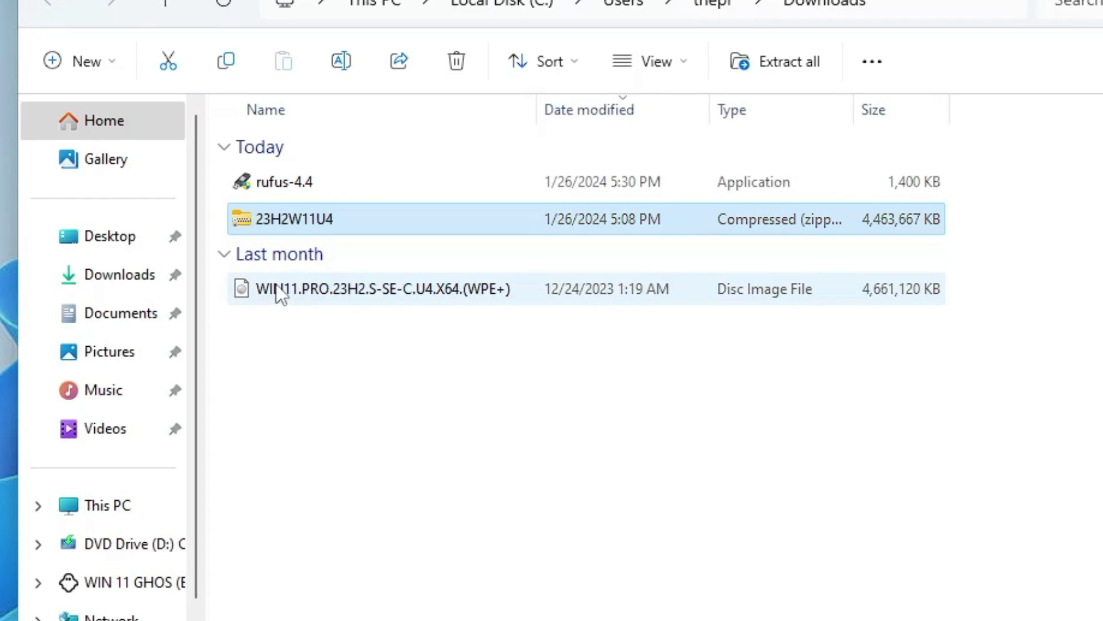
# In Rufus, load the WIN11.PRO.23H2.S-SE-C.U4.X64.(WPE+) disc image from Downloads and set the volume label to Ghost Spectre
pyautogui.moveTo(331, 289)
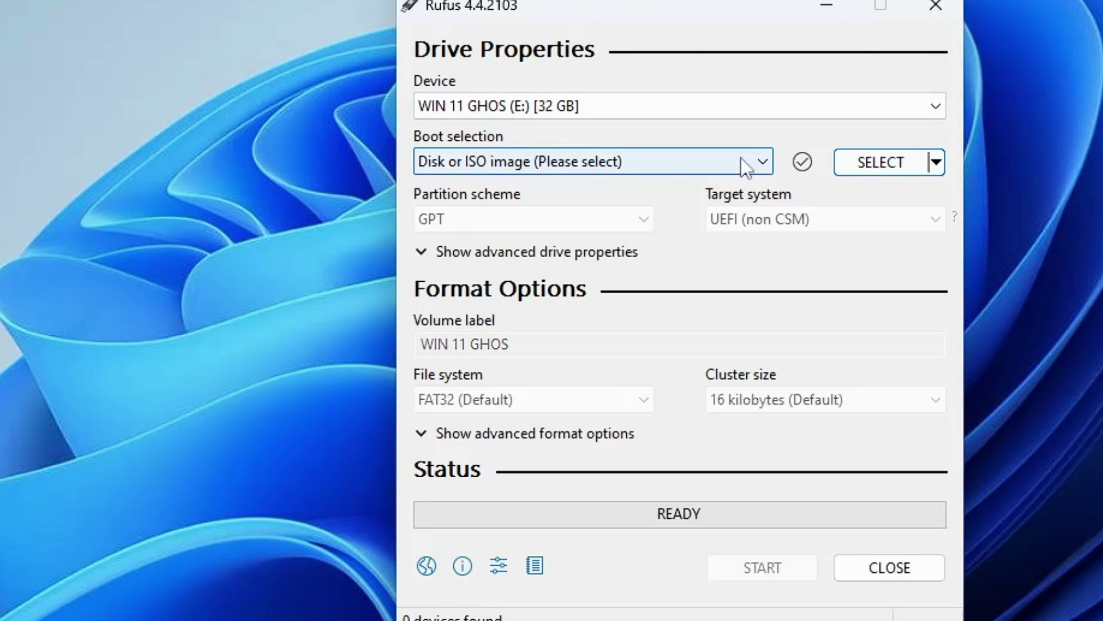
pyautogui.click(901, 161)
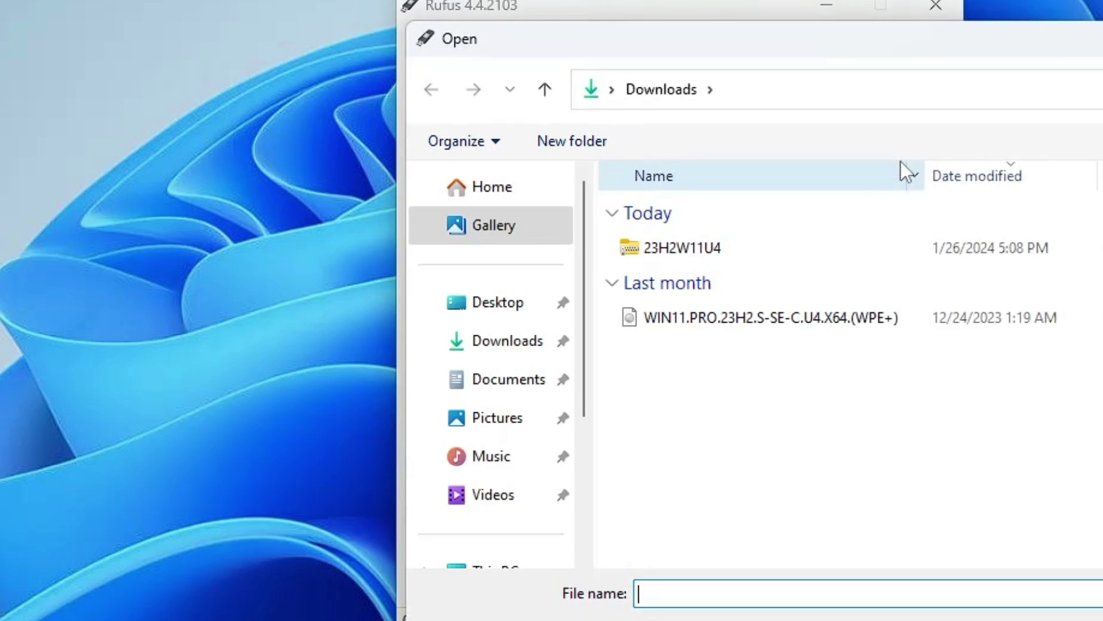
pyautogui.click(671, 324)
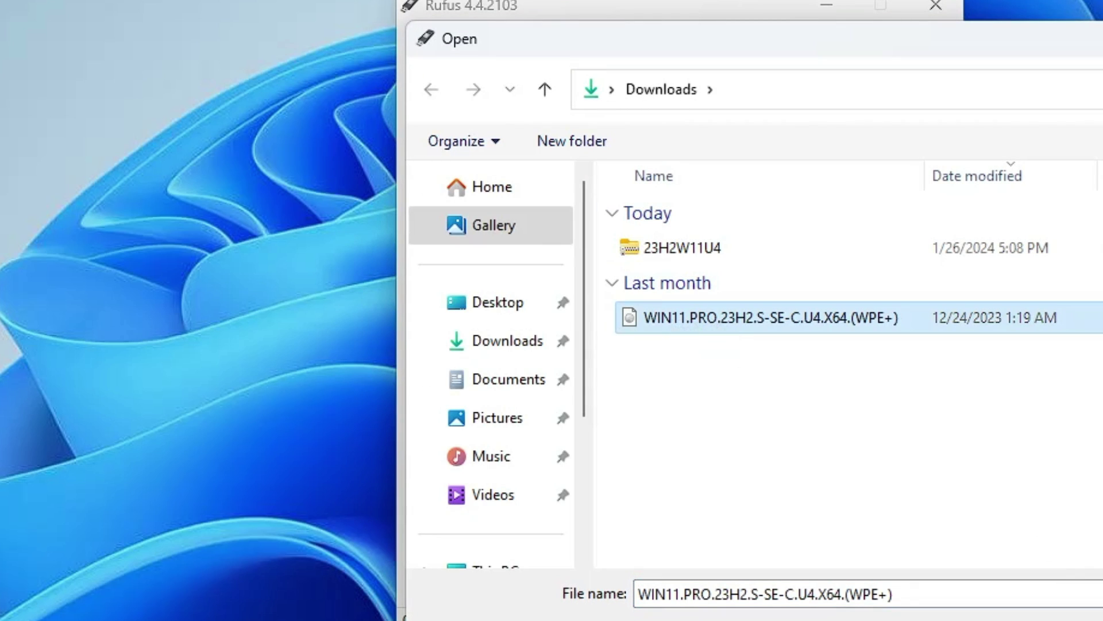
pyautogui.press('Return')
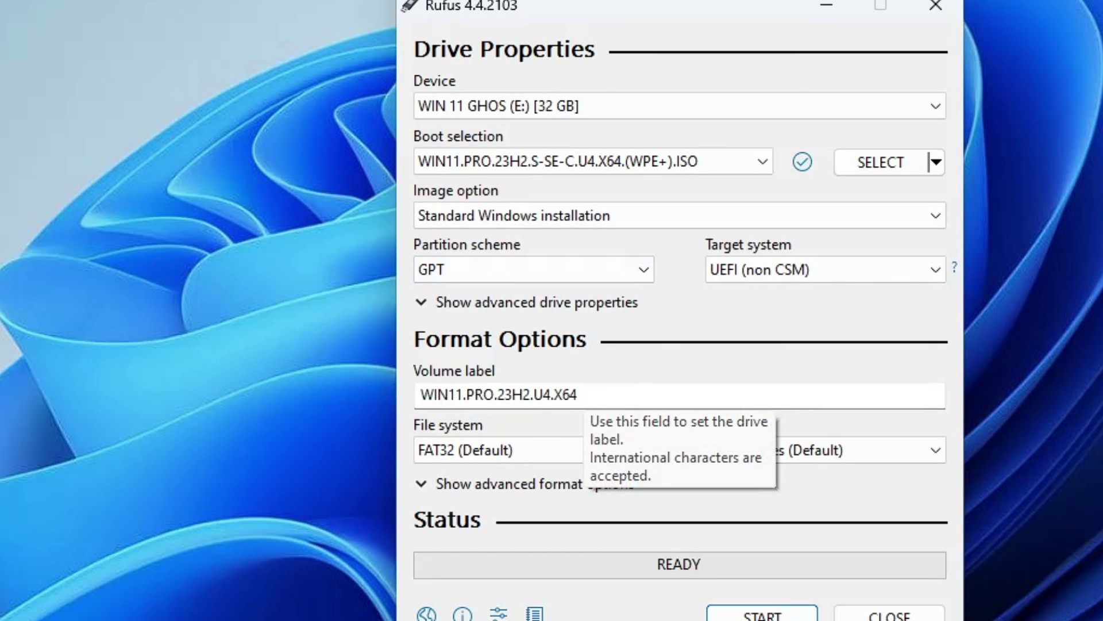
pyautogui.moveTo(580, 396); pyautogui.dragTo(397, 396)
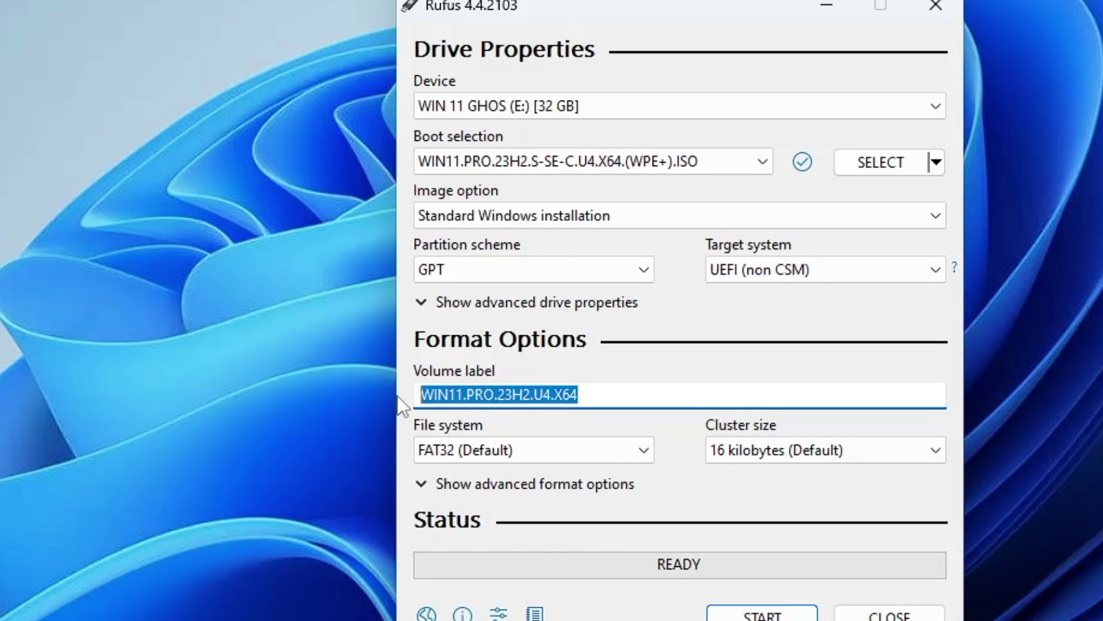
pyautogui.write('Ghost Spectre')
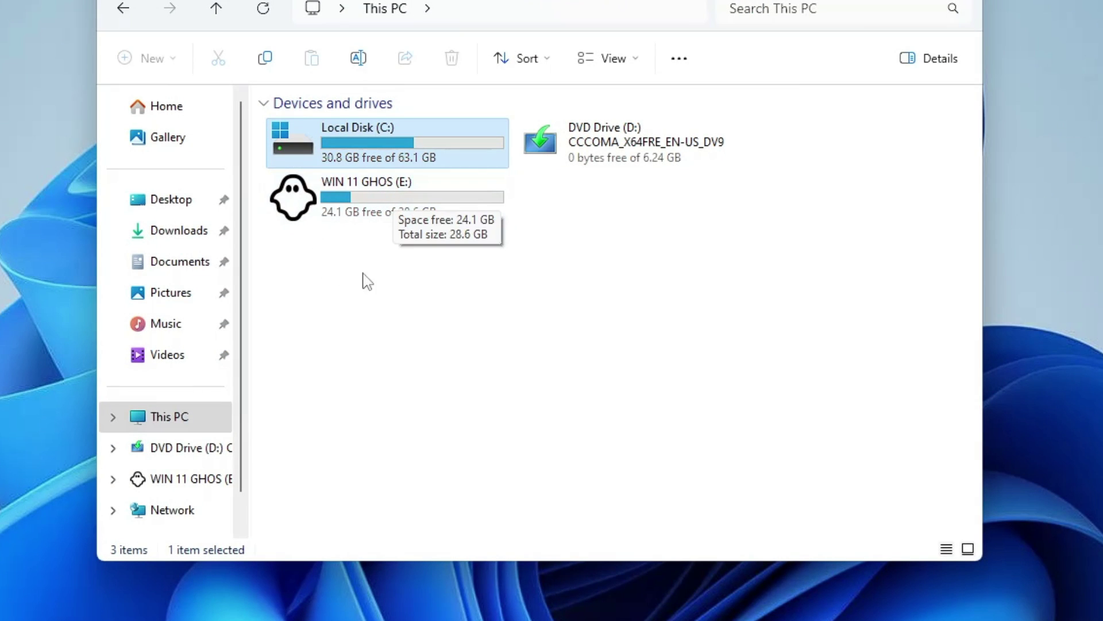
# Select the WIN 11 GHOS drive in File Explorer, then open Disk Management and shrink the C: volume by 22861 MB
pyautogui.click(374, 189)
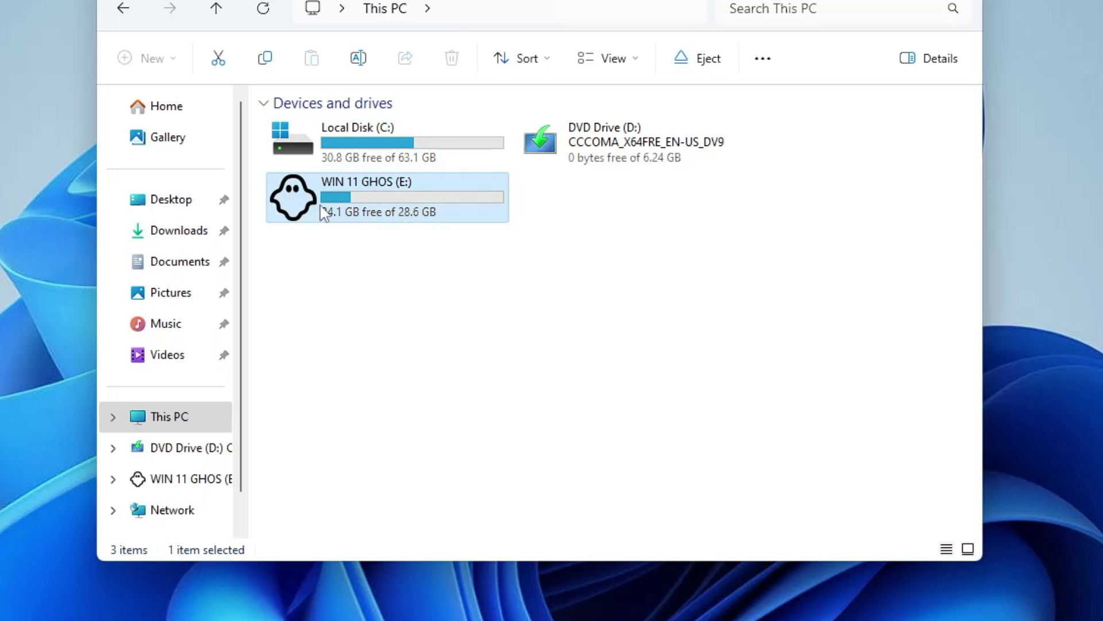
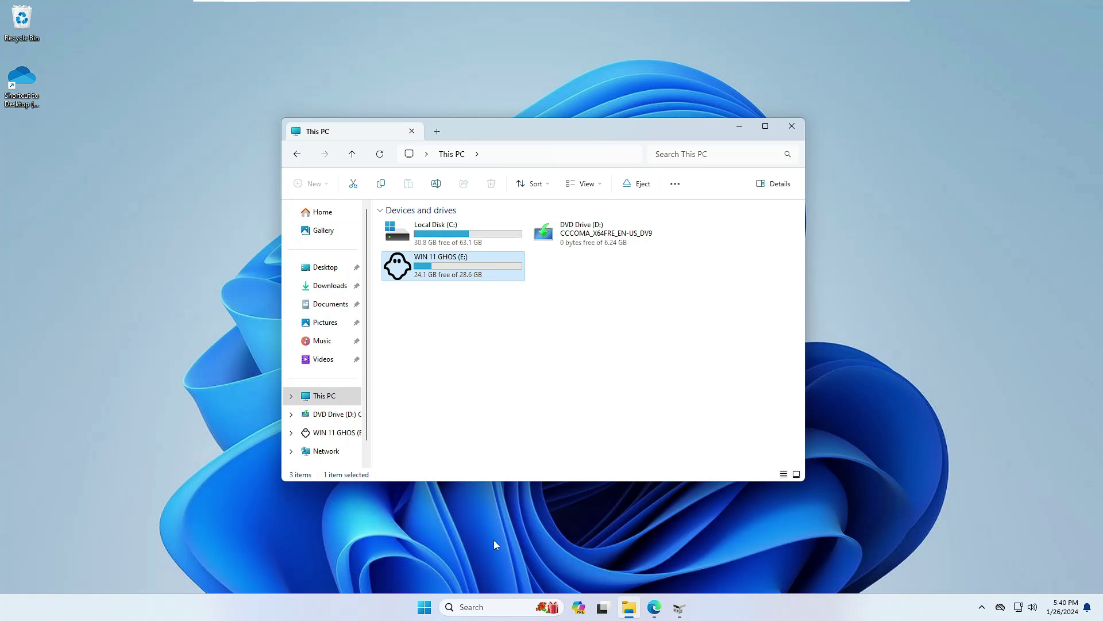
pyautogui.rightClick(426, 607)
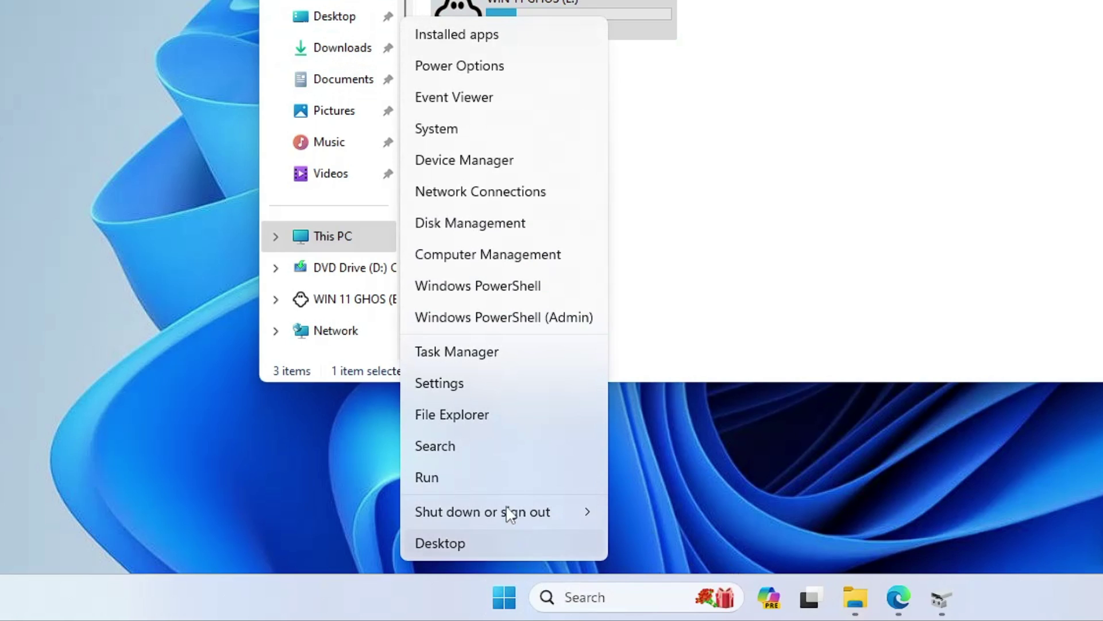
pyautogui.click(482, 227)
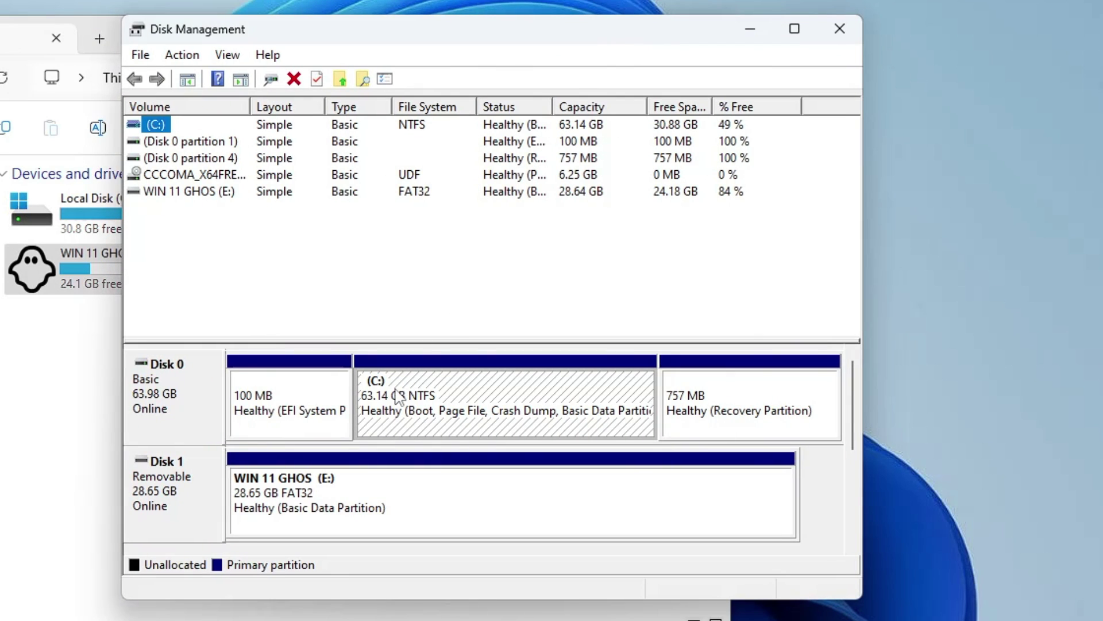
pyautogui.click(398, 397)
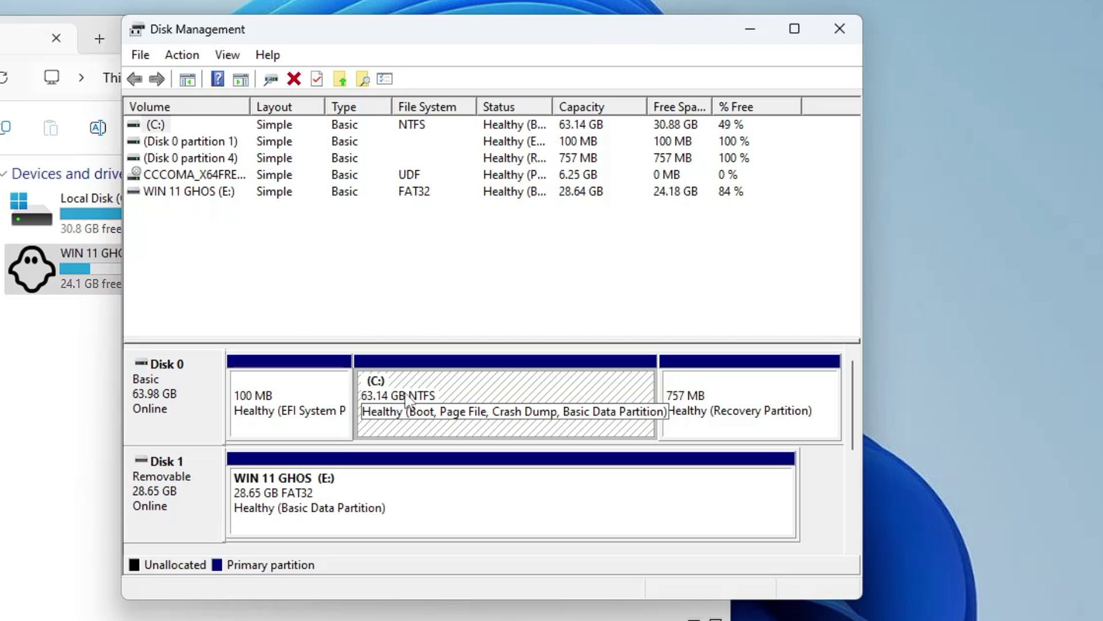
pyautogui.rightClick(408, 396)
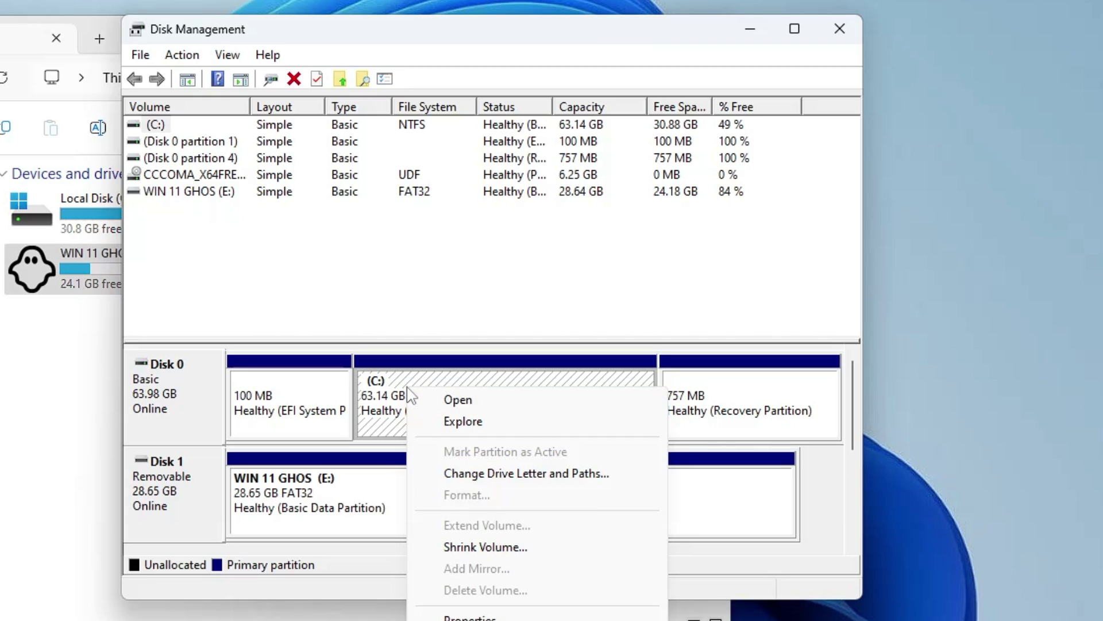
pyautogui.click(469, 546)
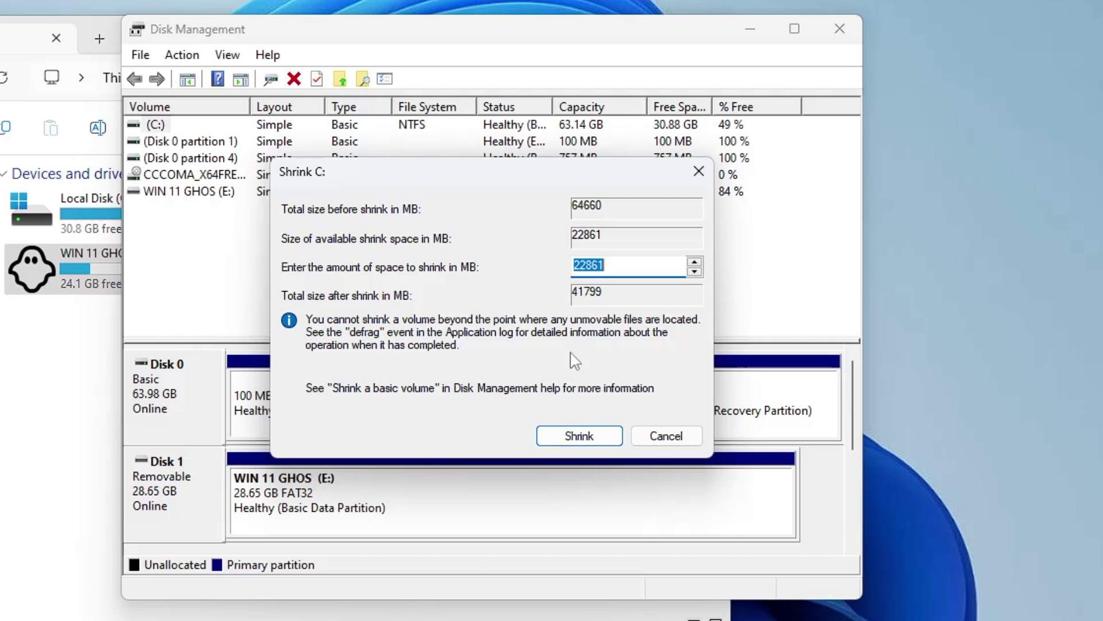
pyautogui.click(580, 437)
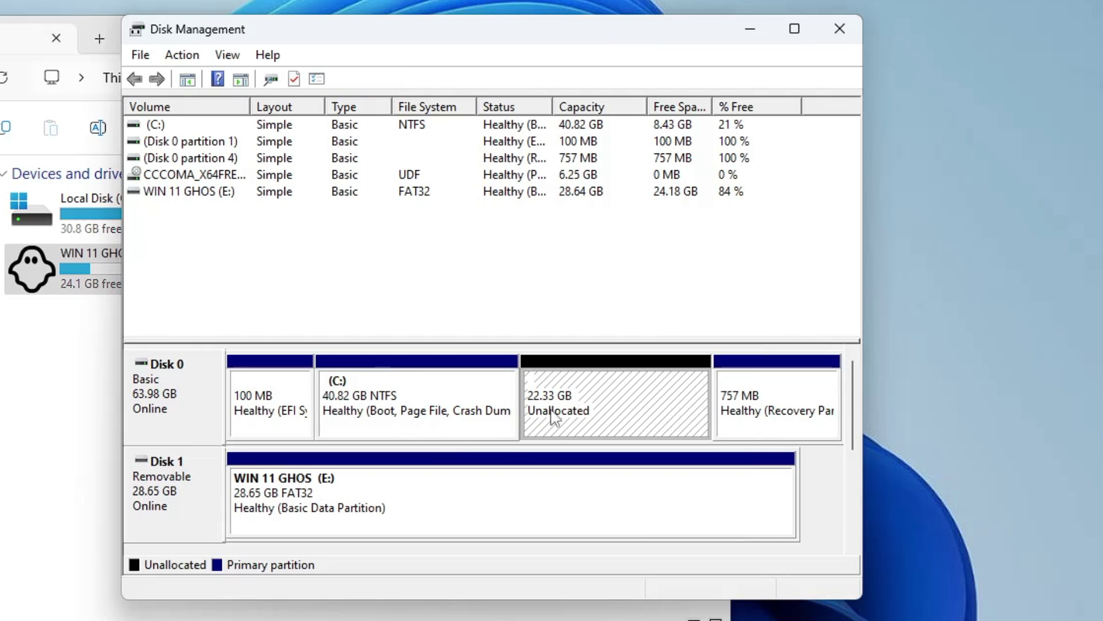
# Create a simple volume from all the unallocated space on Disk 0, quick-formatted as NTFS with drive letter F: and label Ghost
pyautogui.rightClick(554, 385)
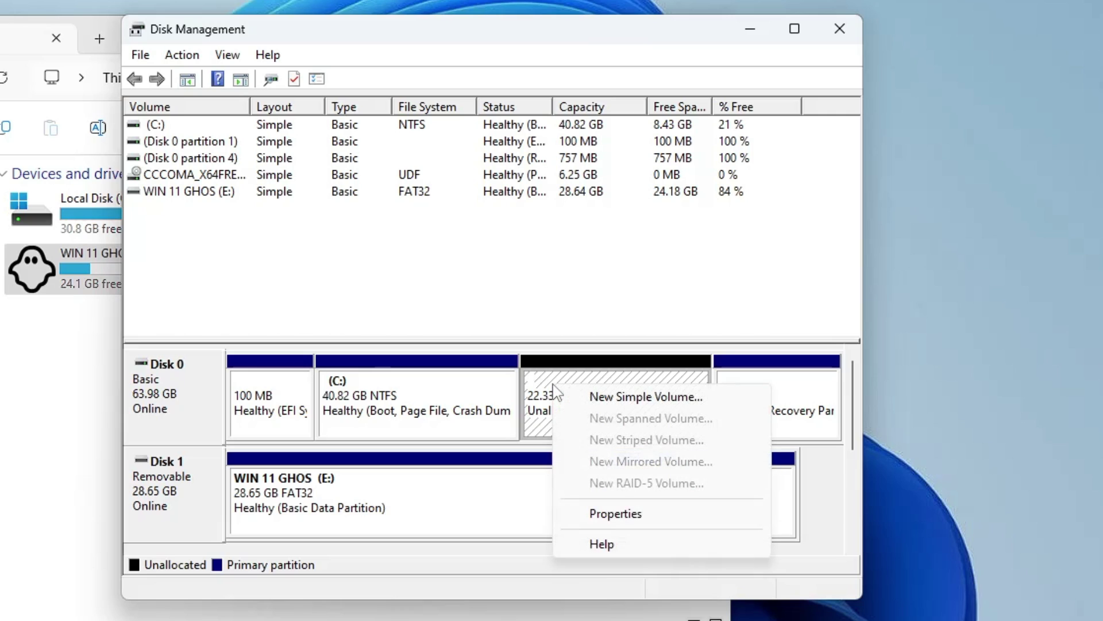
pyautogui.click(579, 401)
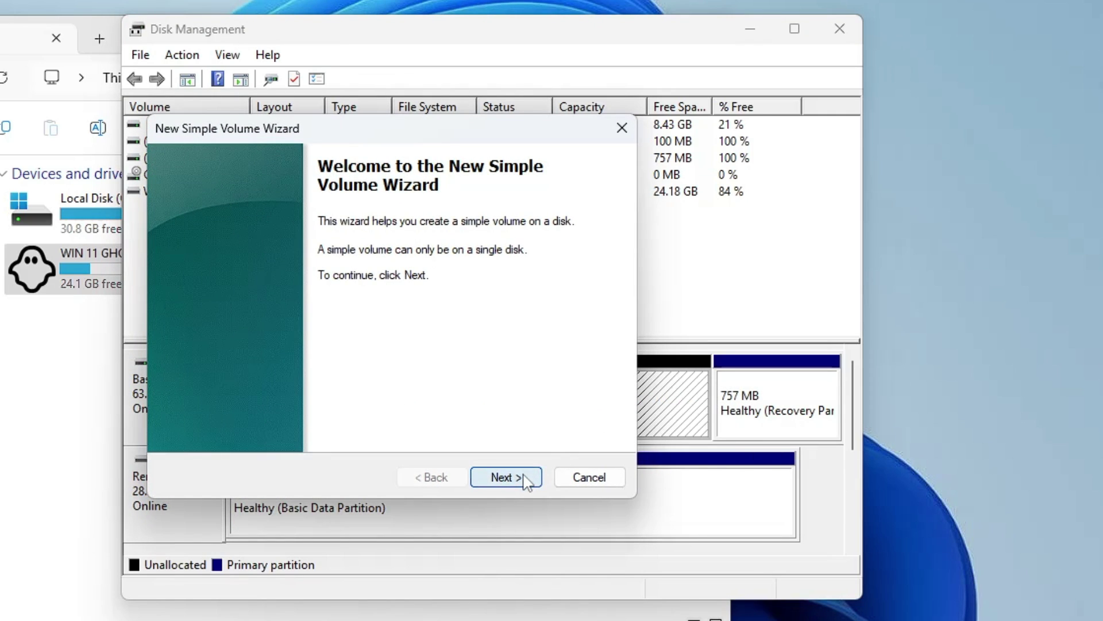
pyautogui.click(506, 477)
pyautogui.click(506, 478)
pyautogui.click(506, 478)
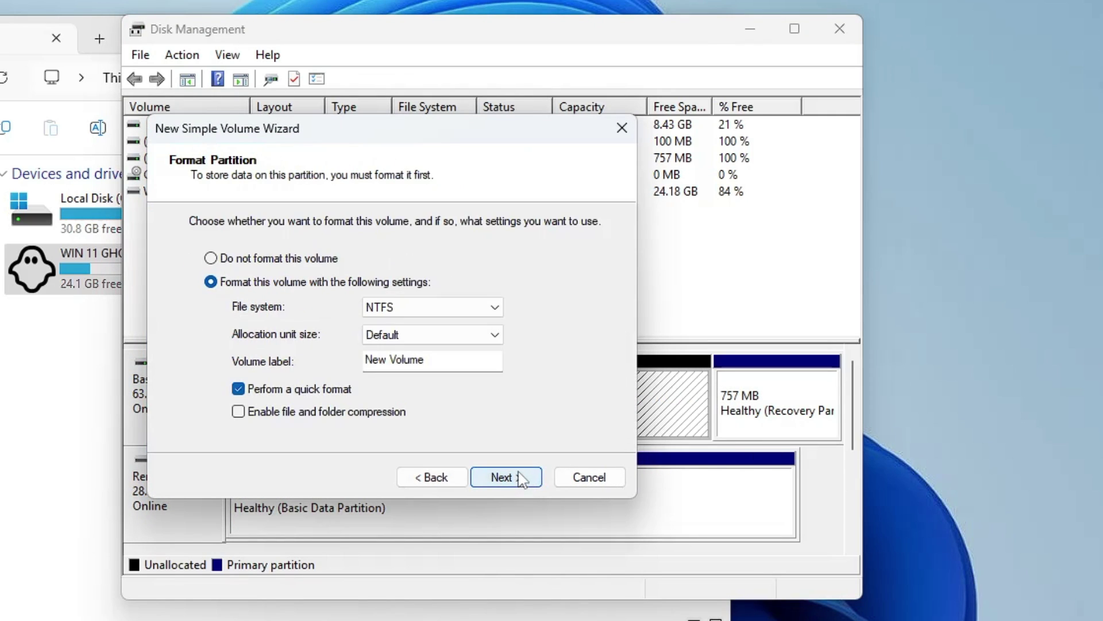
pyautogui.moveTo(425, 359); pyautogui.dragTo(366, 359)
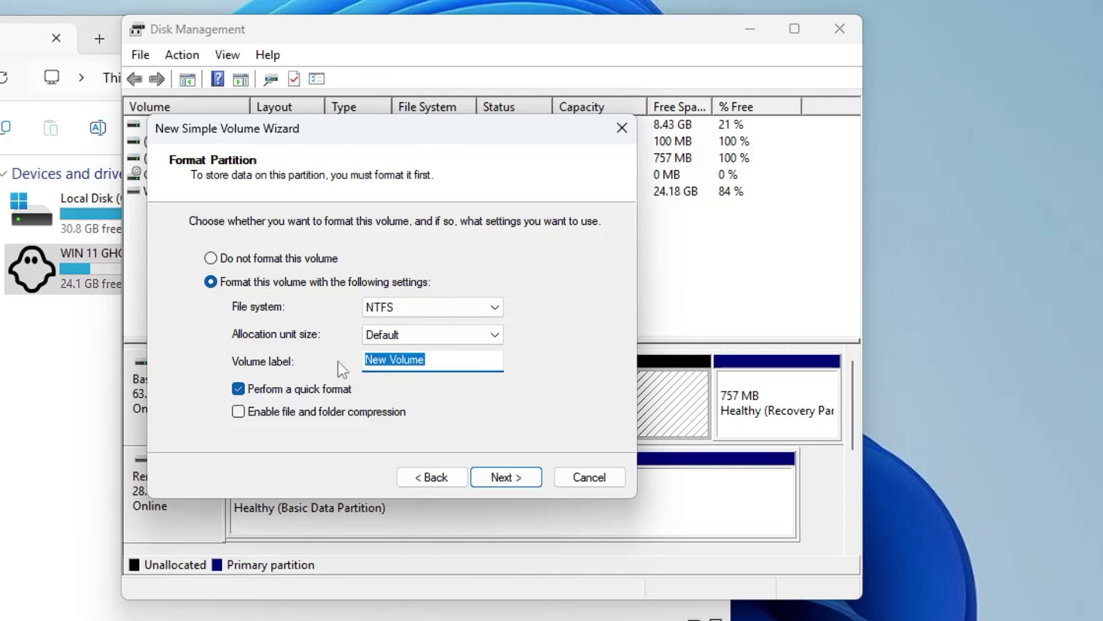
pyautogui.write('Ghost')
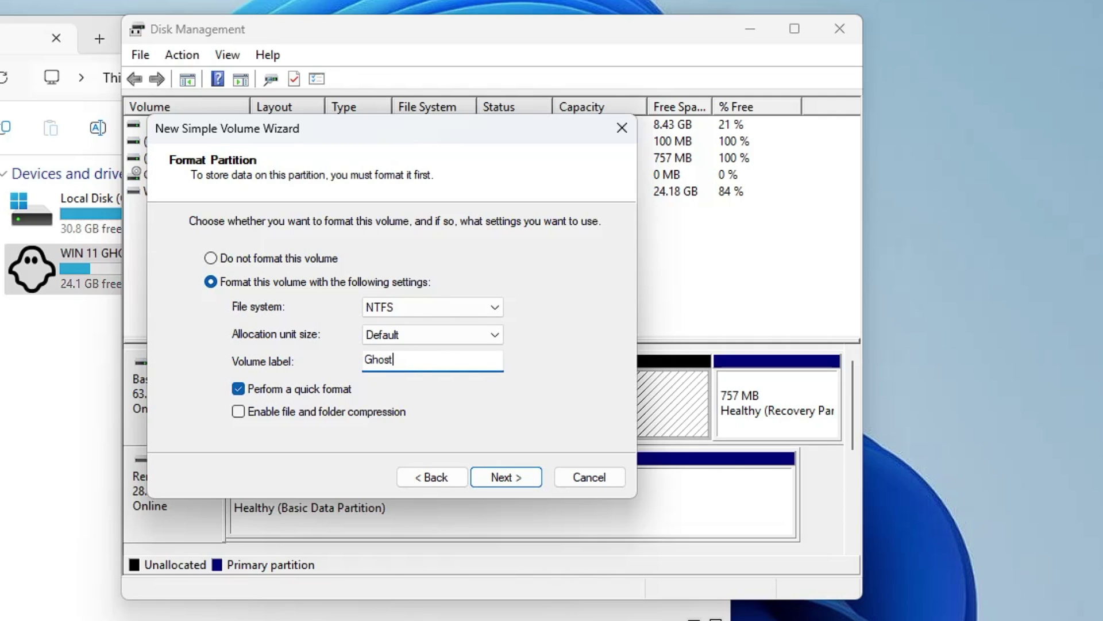
pyautogui.click(500, 482)
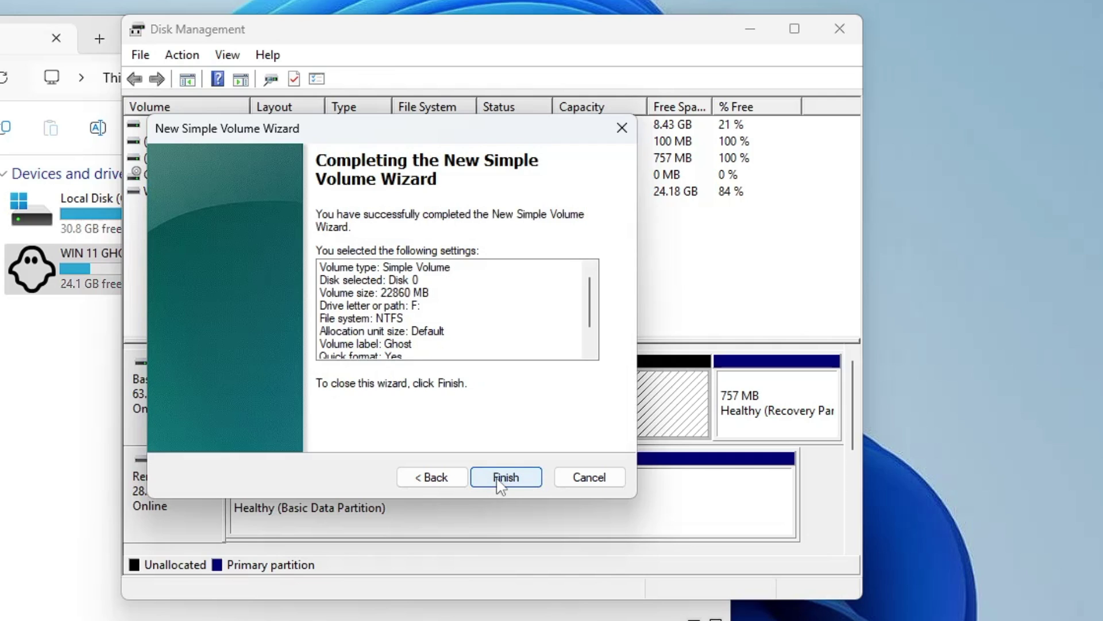
pyautogui.click(501, 478)
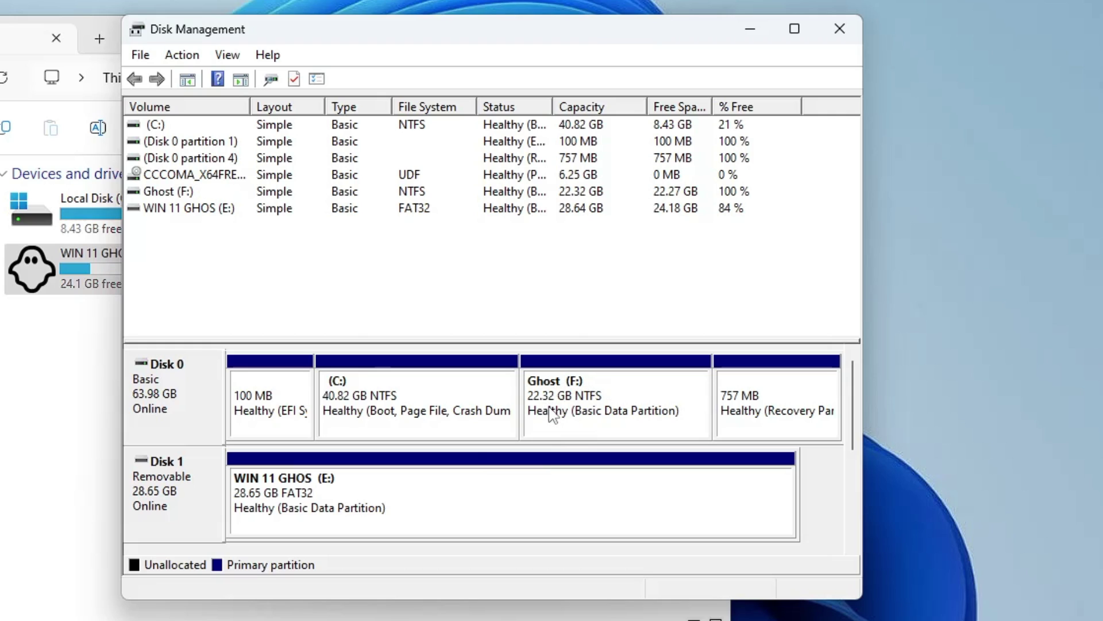
pyautogui.click(343, 397)
pyautogui.click(582, 393)
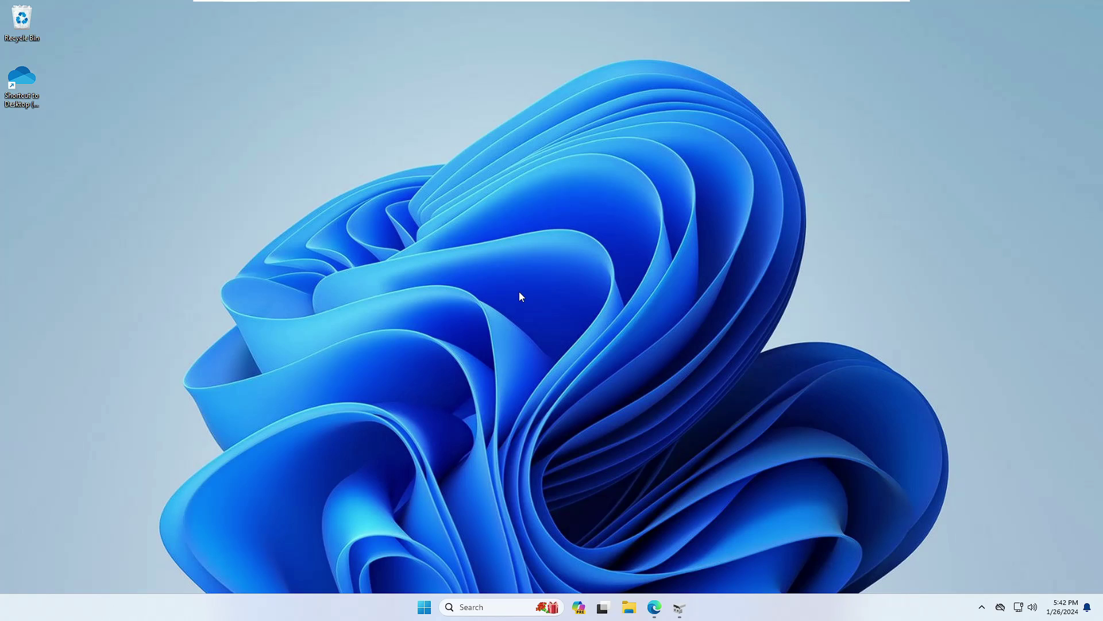
# Restart the computer into the Boot Manager and boot from the EFI USB Device
pyautogui.click(425, 607)
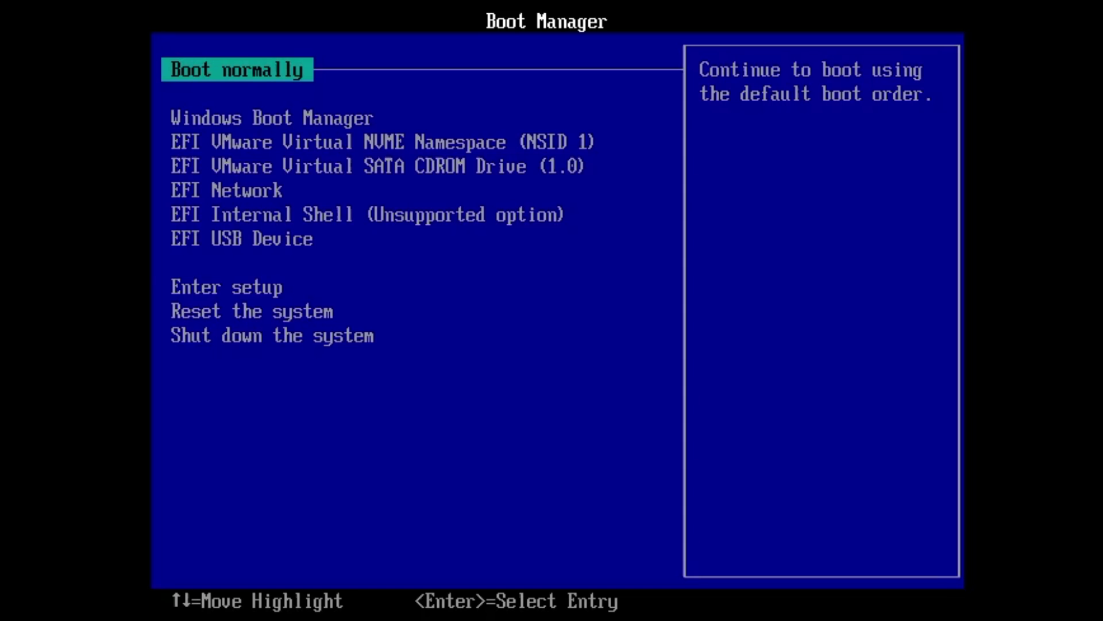
pyautogui.press('Down')
pyautogui.press('Down')
pyautogui.press('Down')
pyautogui.press('Down')
pyautogui.press('Down')
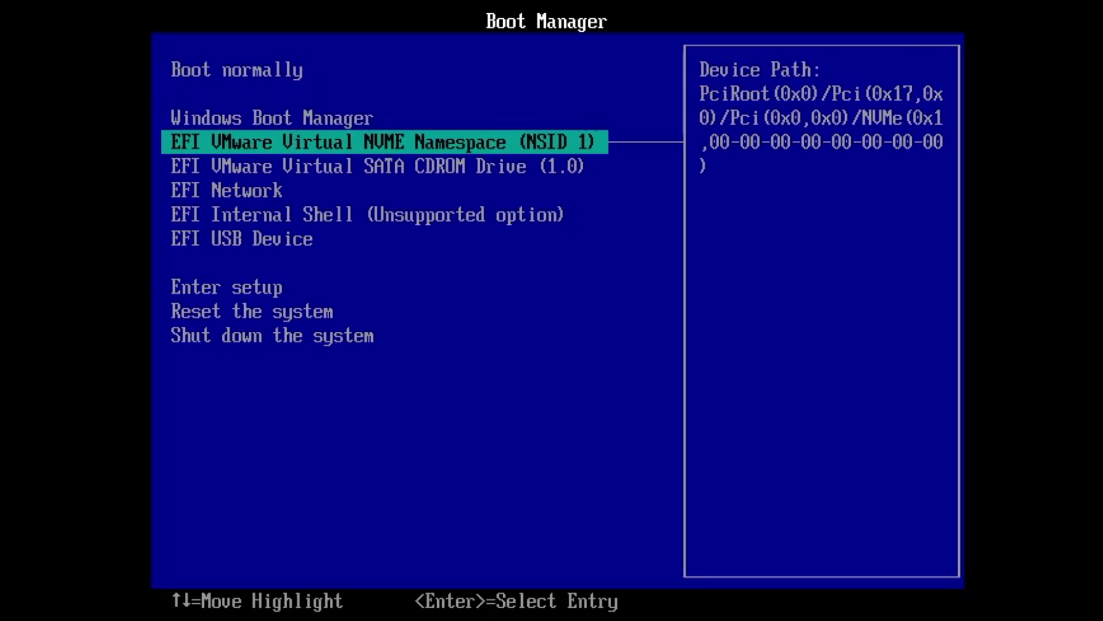
pyautogui.press('Down')
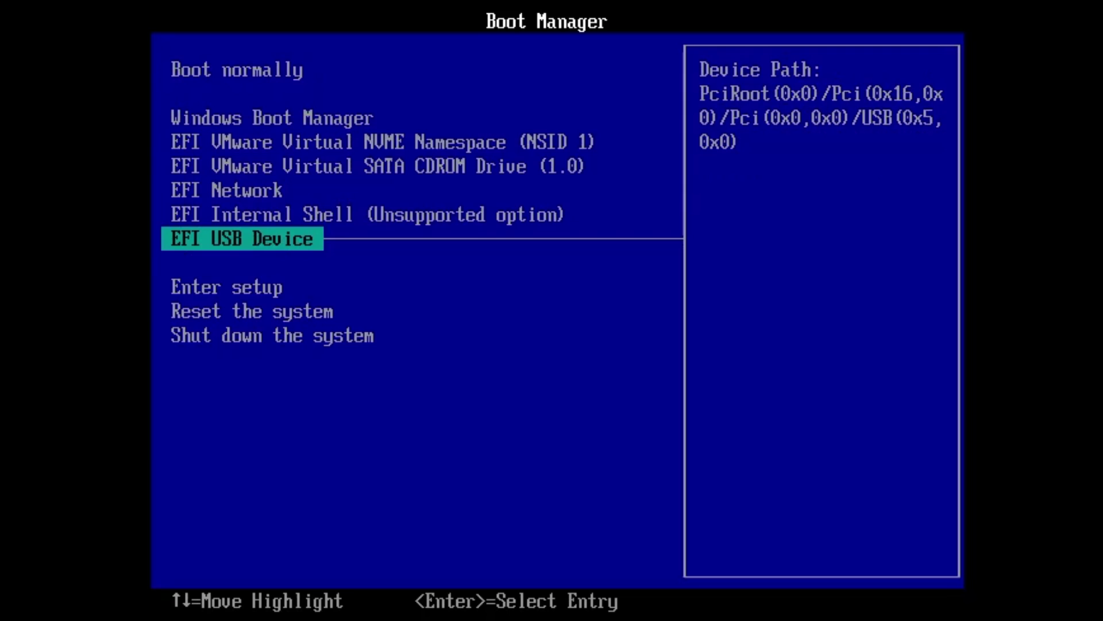
pyautogui.press('Return')
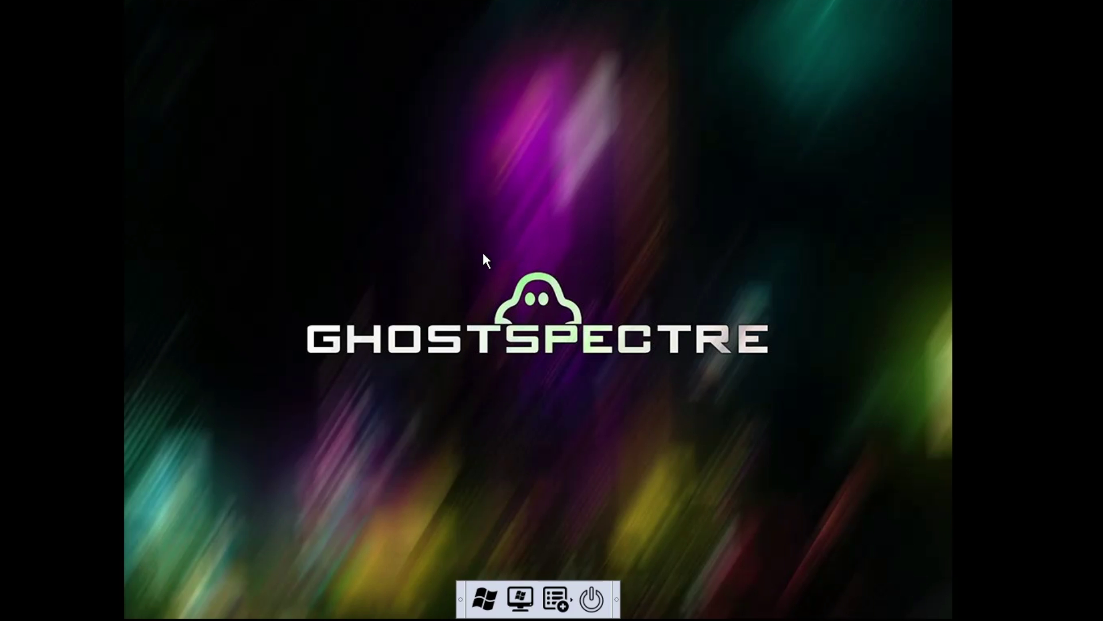
# Start Windows Setup with English (United States) and choose the WINDOWS 11 PRO - SUPERLITE SE edition
pyautogui.click(485, 601)
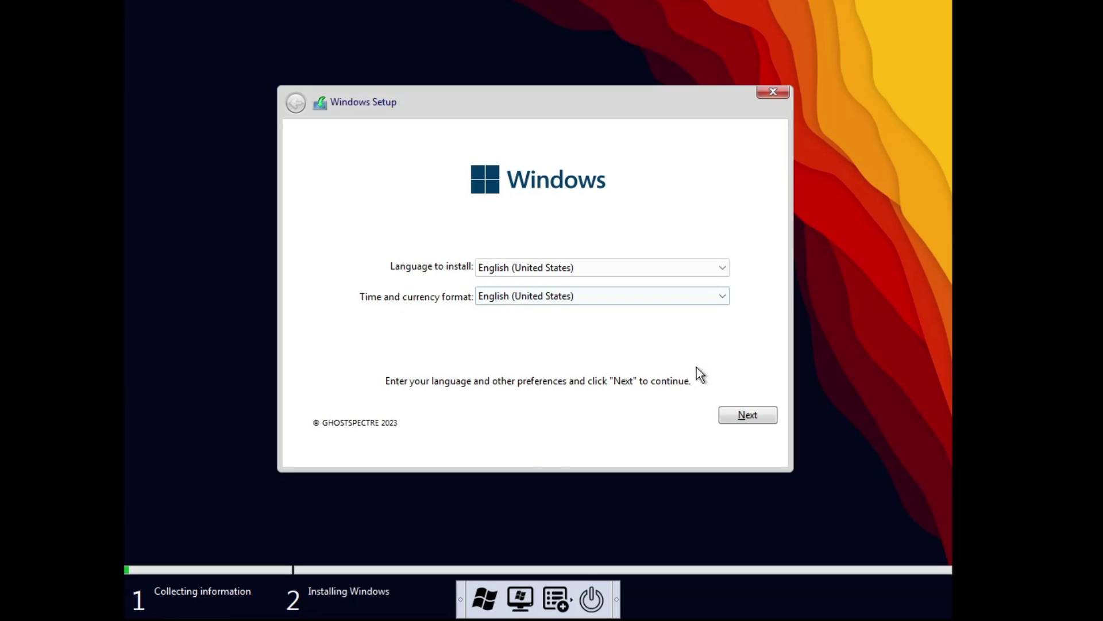
pyautogui.click(746, 416)
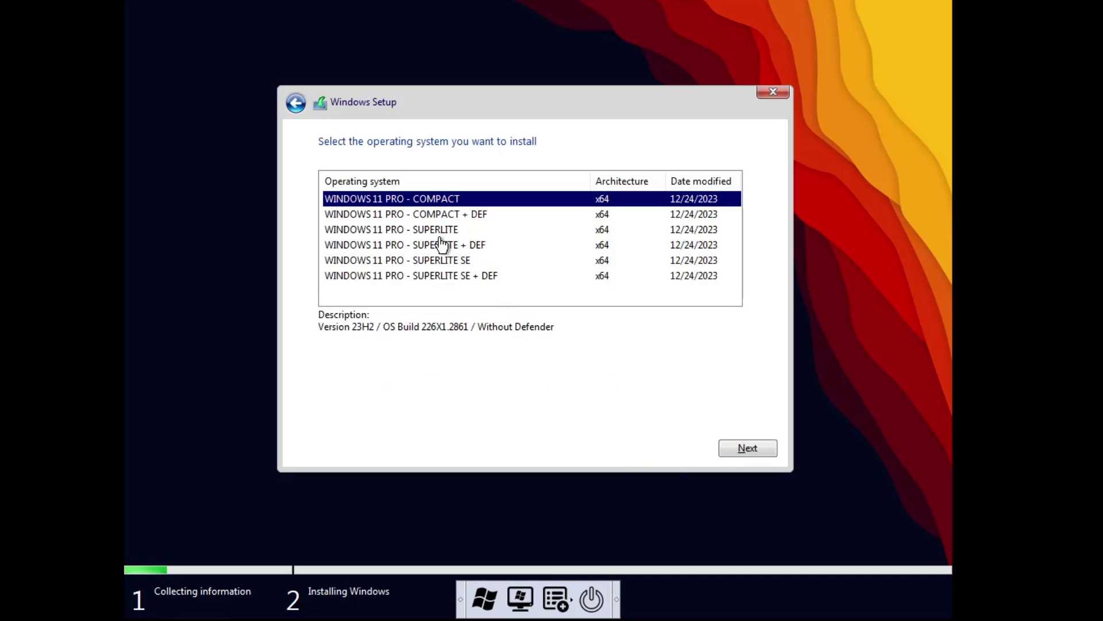
pyautogui.click(426, 217)
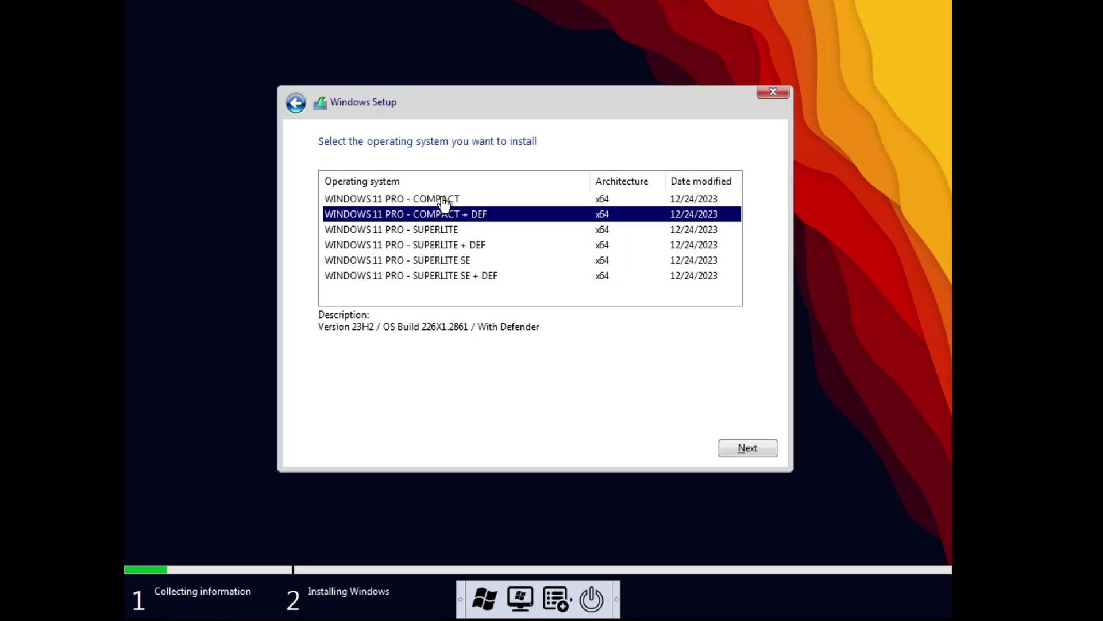
pyautogui.click(383, 265)
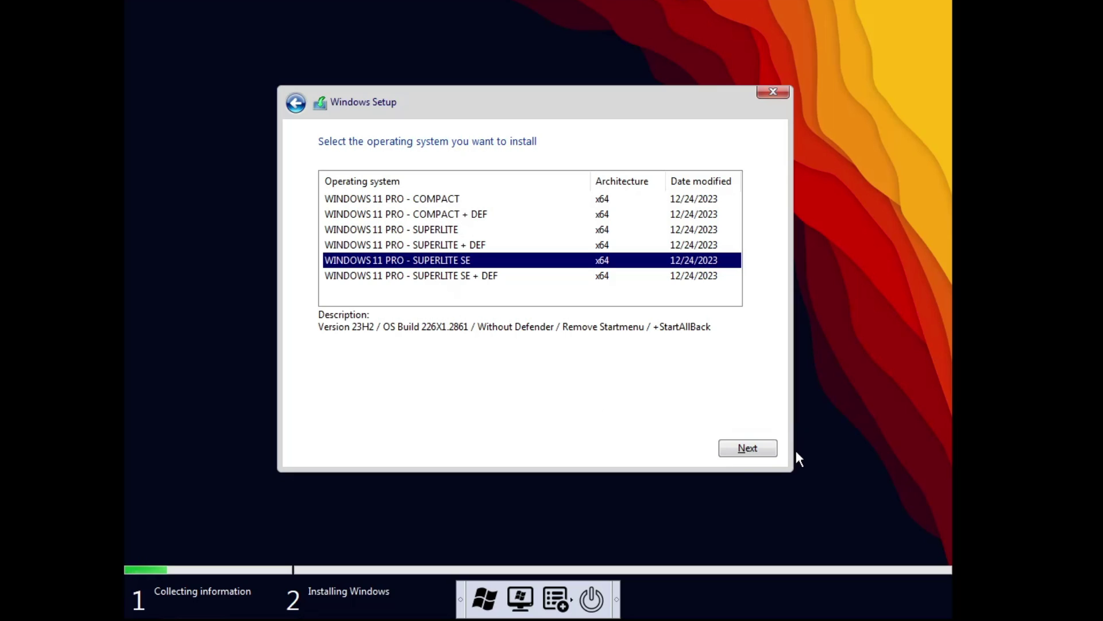
# Accept the Microsoft Software License Terms and choose the Custom: Install Windows only (advanced) installation type
pyautogui.click(436, 419)
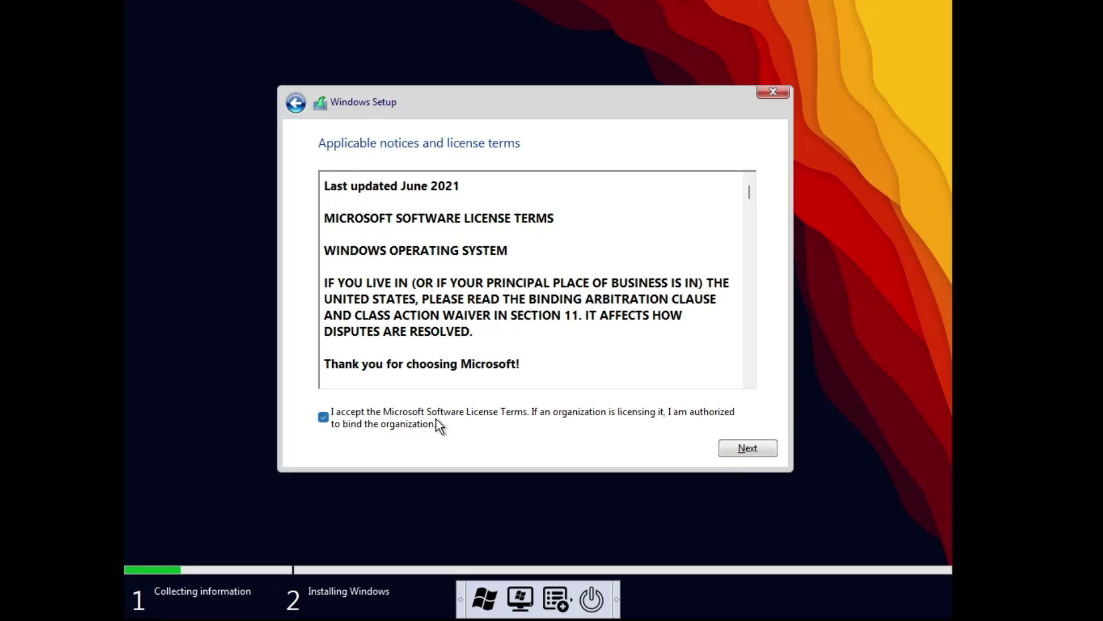
pyautogui.click(758, 450)
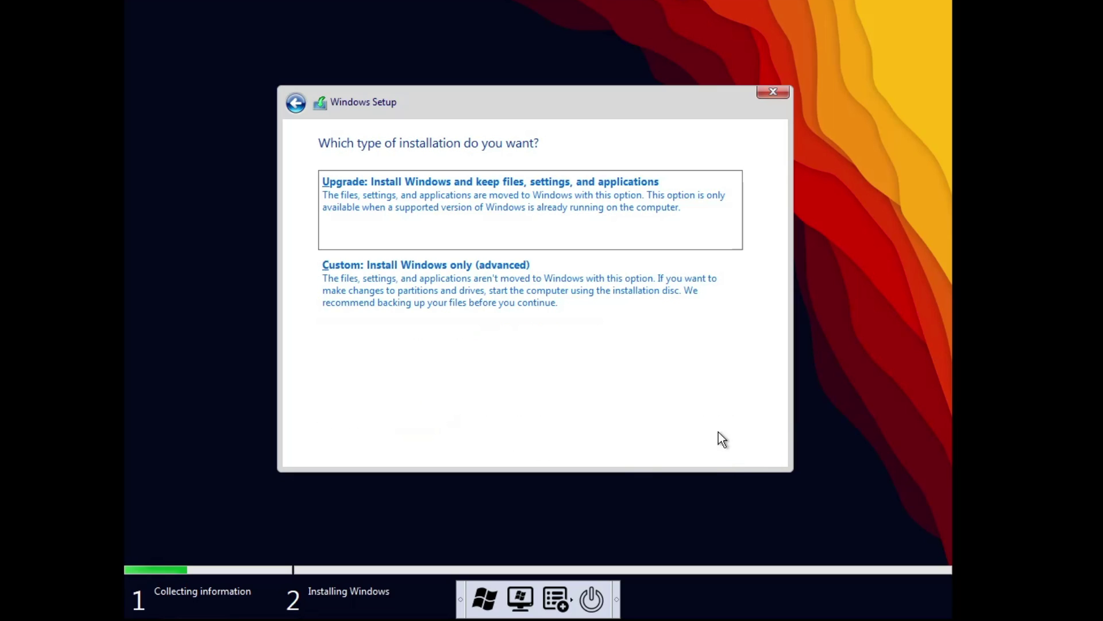
pyautogui.click(405, 289)
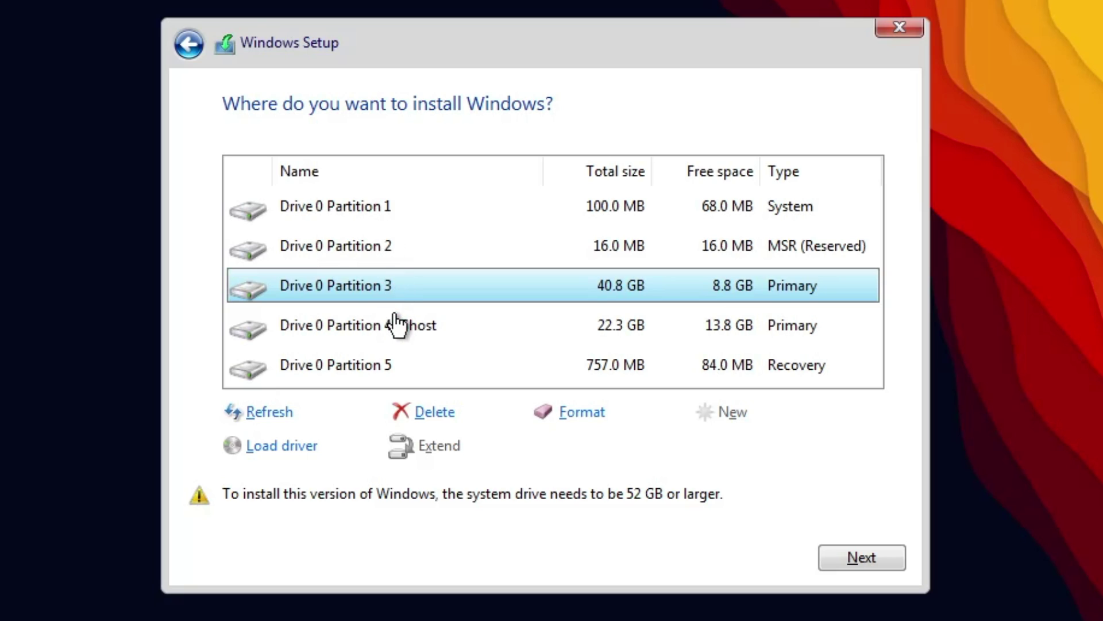
# Delete the Ghost partition (Drive 0 Partition 4) and accept the loss of its data
pyautogui.click(387, 340)
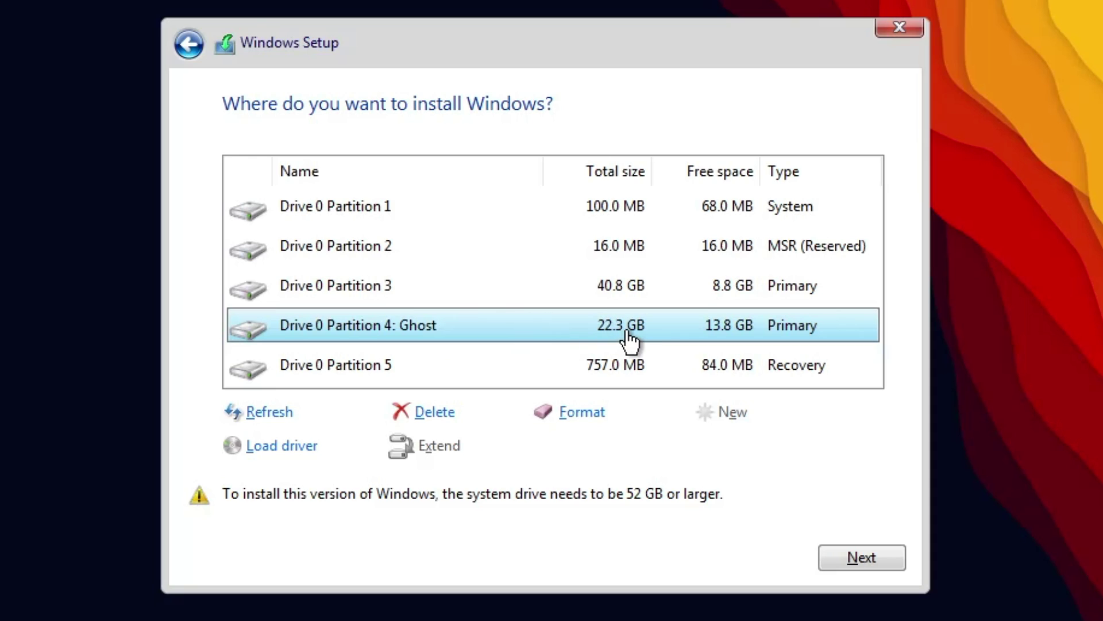
pyautogui.click(580, 301)
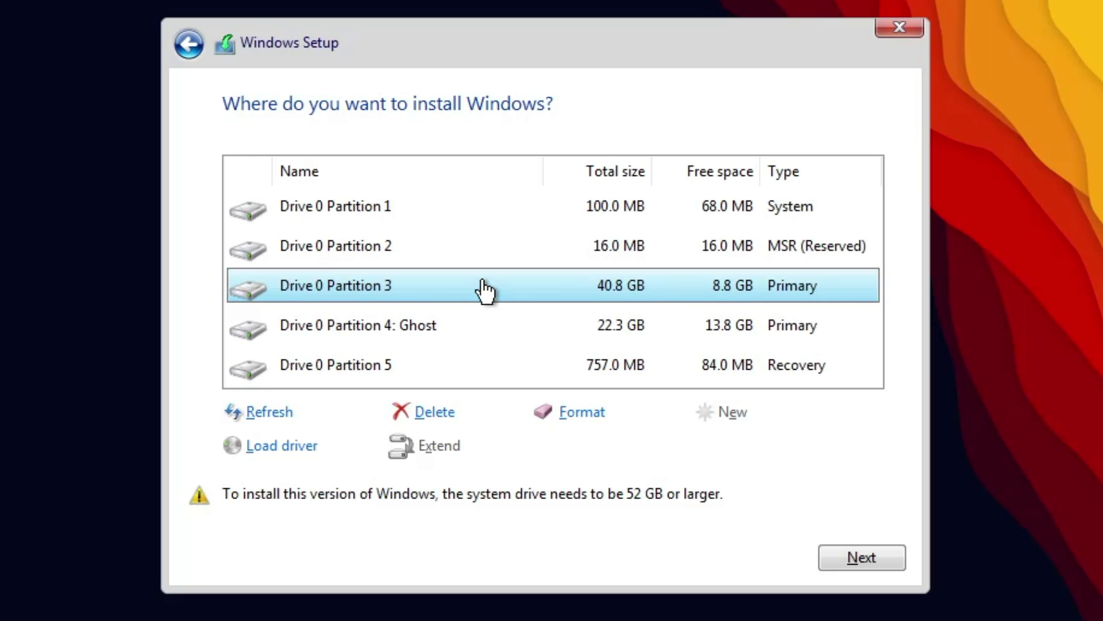
pyautogui.click(428, 329)
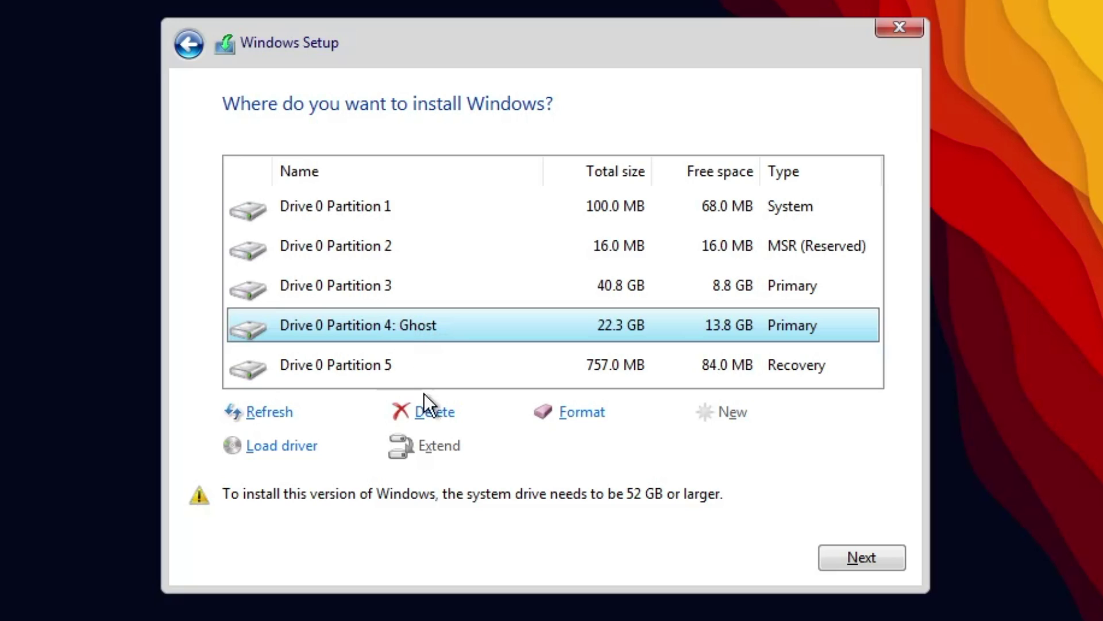
pyautogui.click(435, 412)
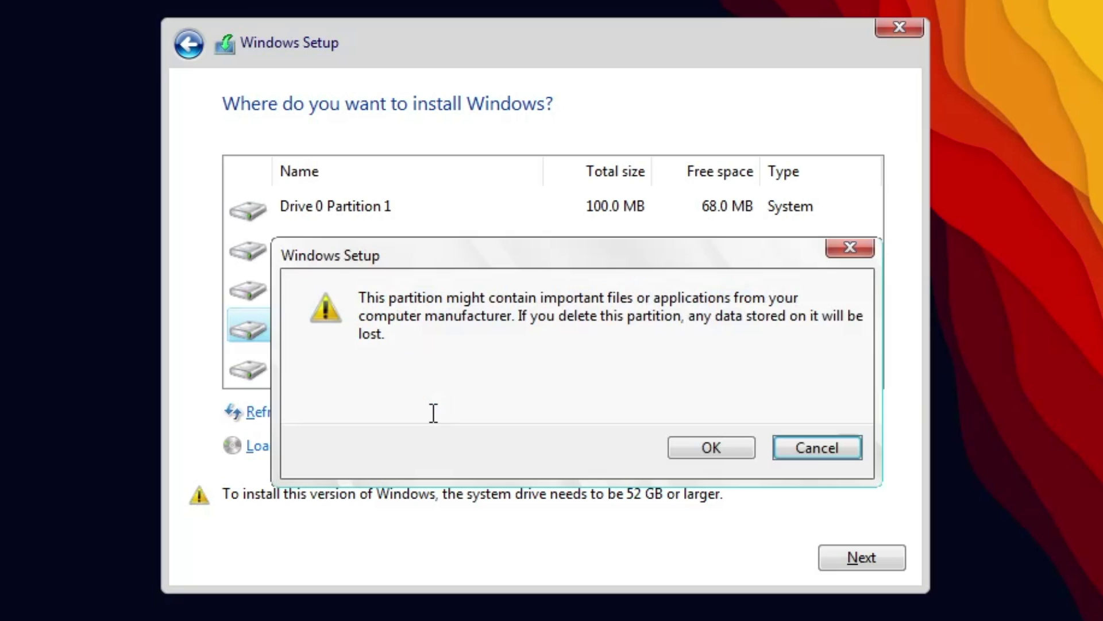
pyautogui.click(713, 454)
# Extend Drive 0 Partition 3 over all the adjacent unallocated space and start installing Windows on it, accepting the move of old files to Windows.old
pyautogui.click(413, 293)
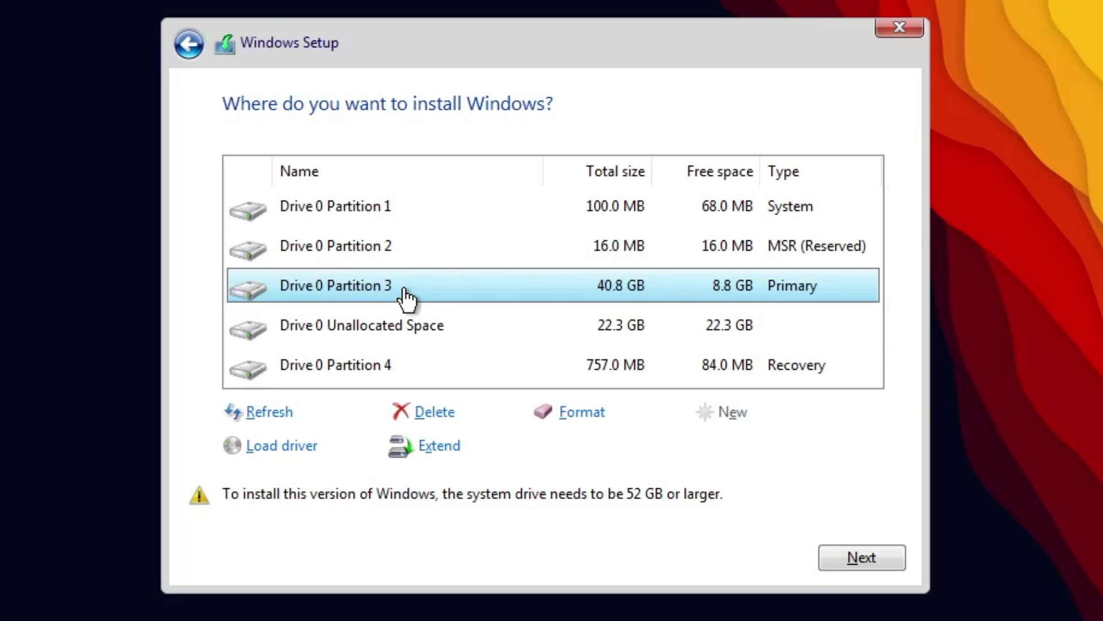
pyautogui.click(439, 447)
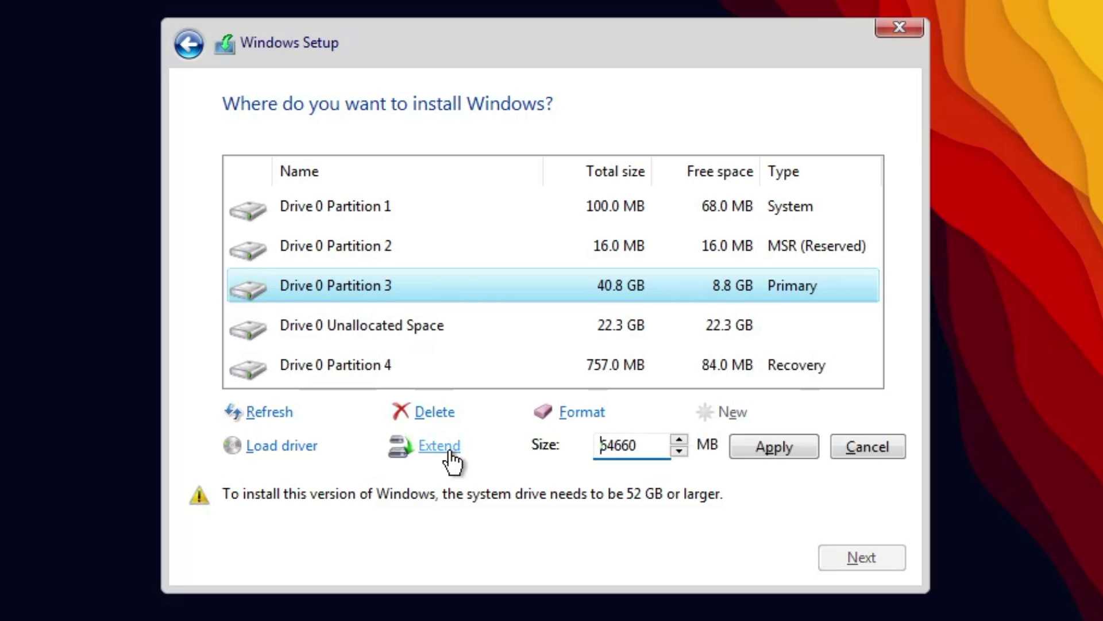
pyautogui.press('Return')
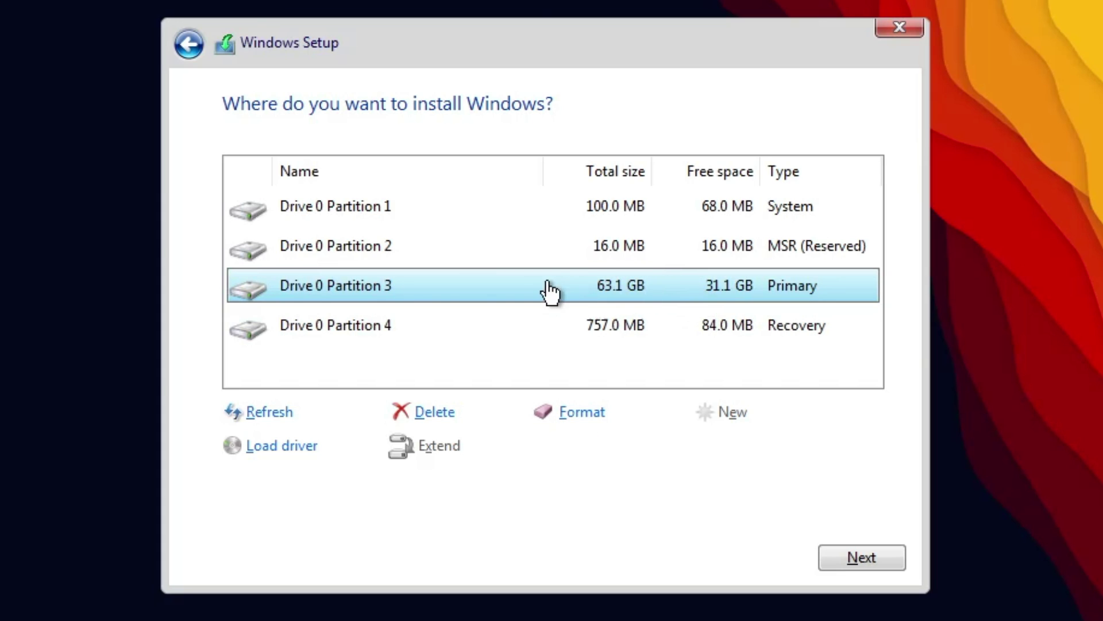
pyautogui.click(861, 562)
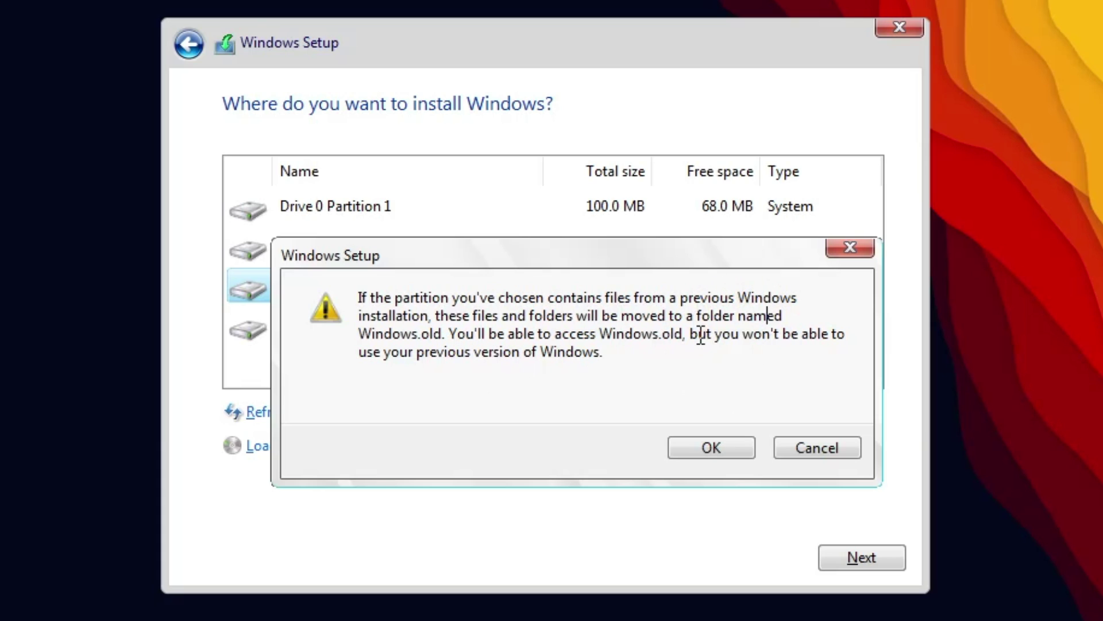
pyautogui.click(721, 452)
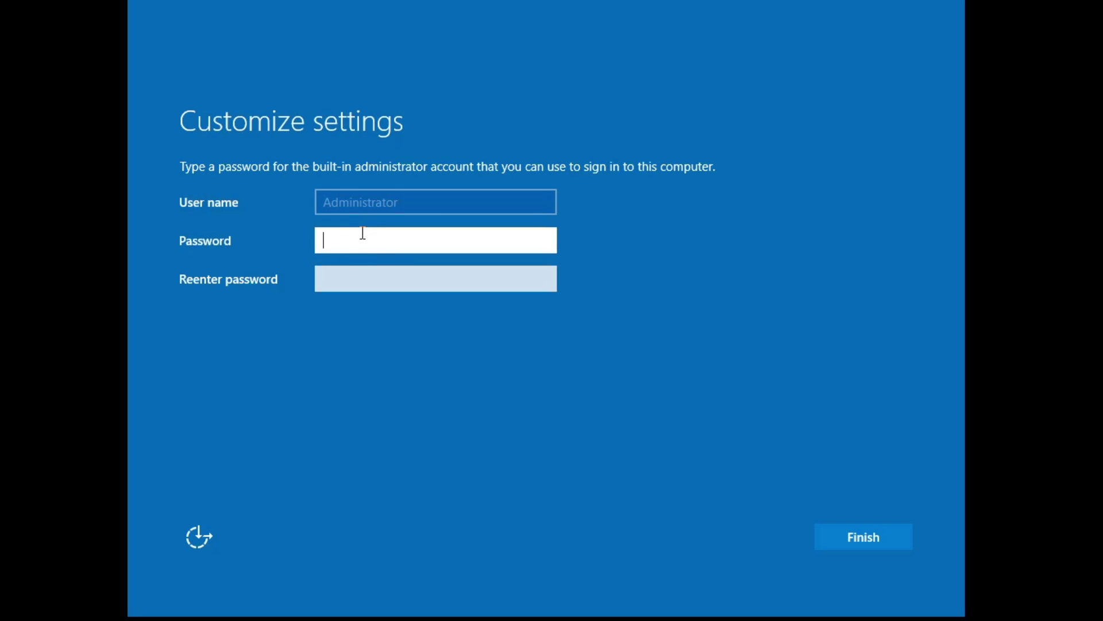
# Set and confirm the built-in administrator account's password, finish the setup, and sign in to that account with the password
pyautogui.write('•••••')
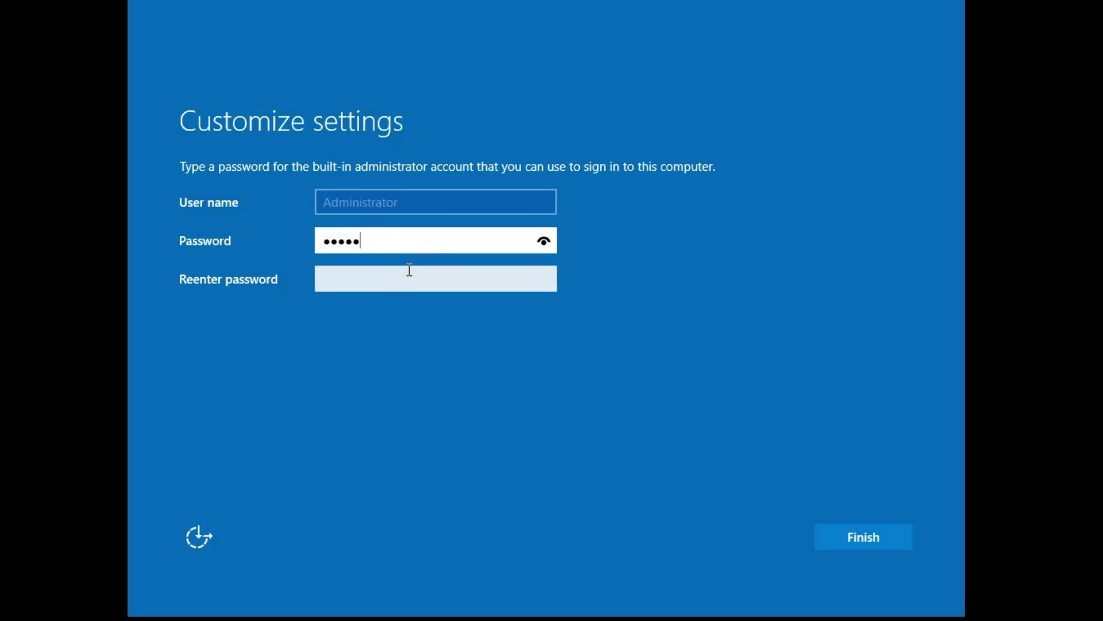
pyautogui.click(399, 278)
pyautogui.write('•••••')
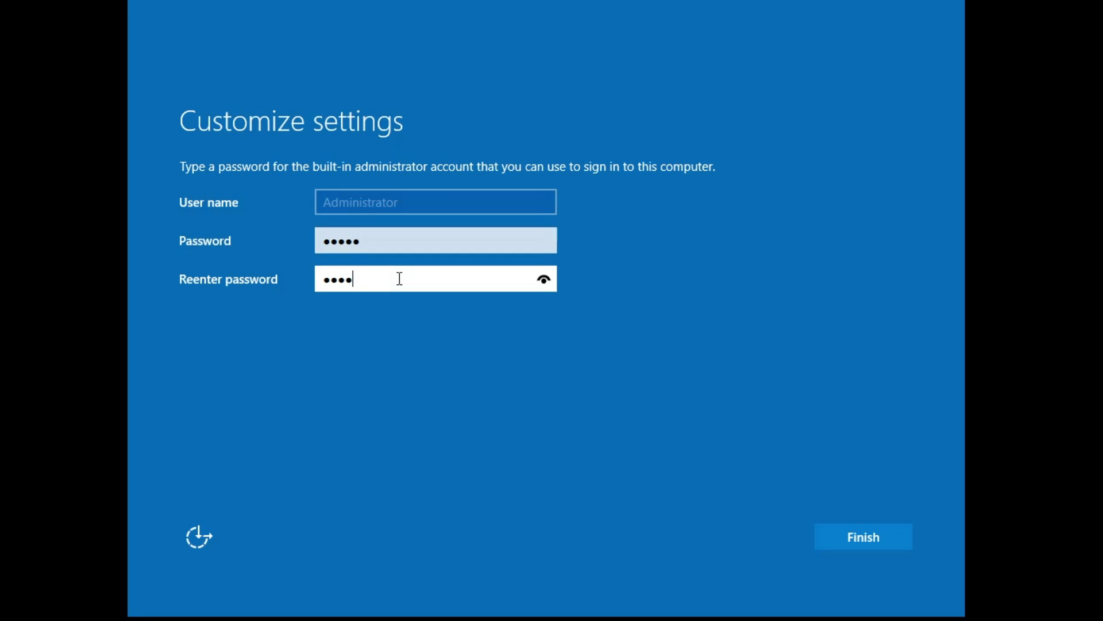
pyautogui.click(868, 539)
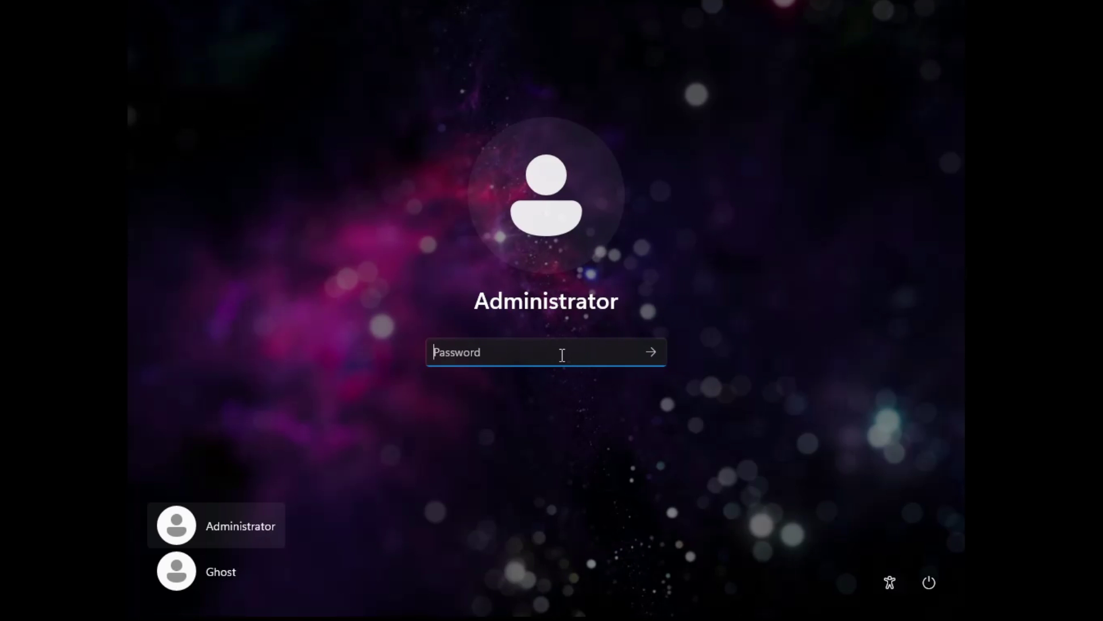
pyautogui.write('••')
pyautogui.press('Return')
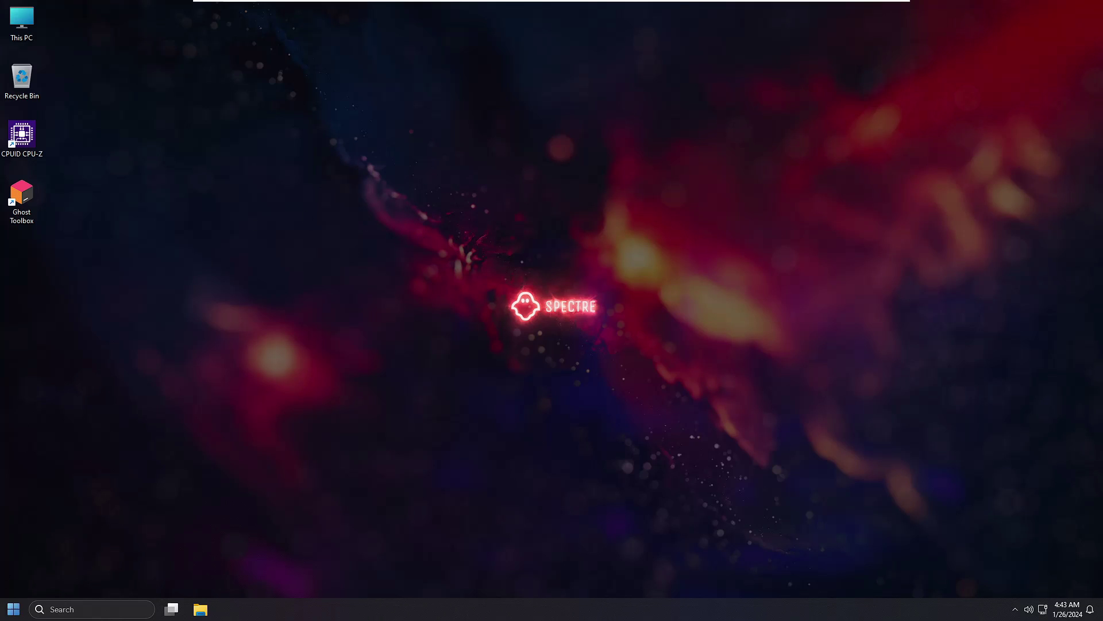
# Examine the CPU and Memory performance graphs in Task Manager and close it
pyautogui.rightClick(13, 610)
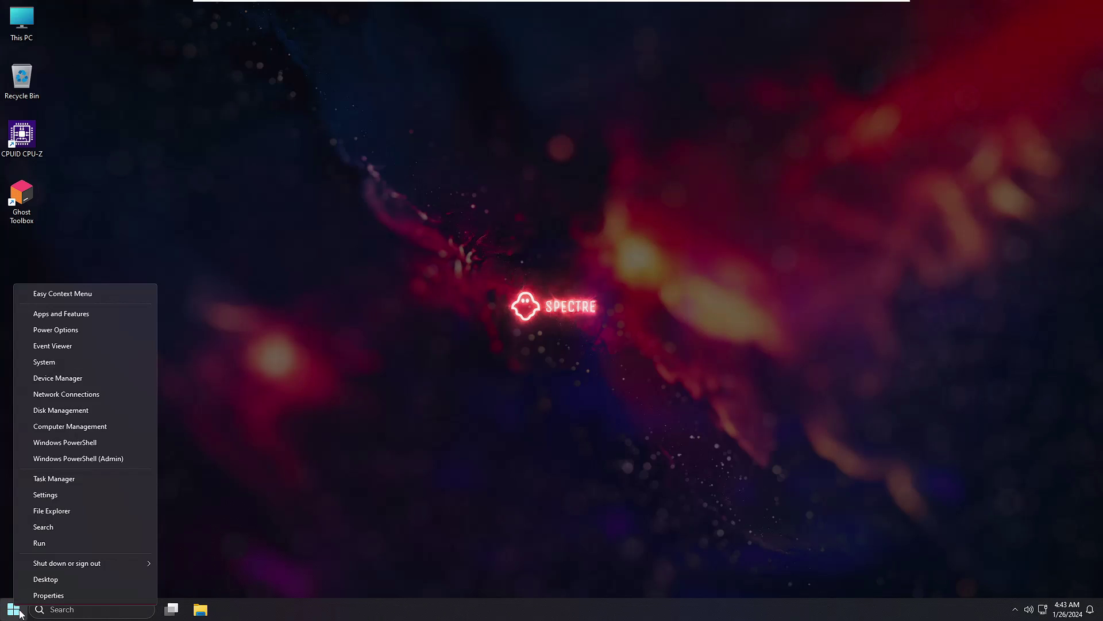
pyautogui.click(52, 478)
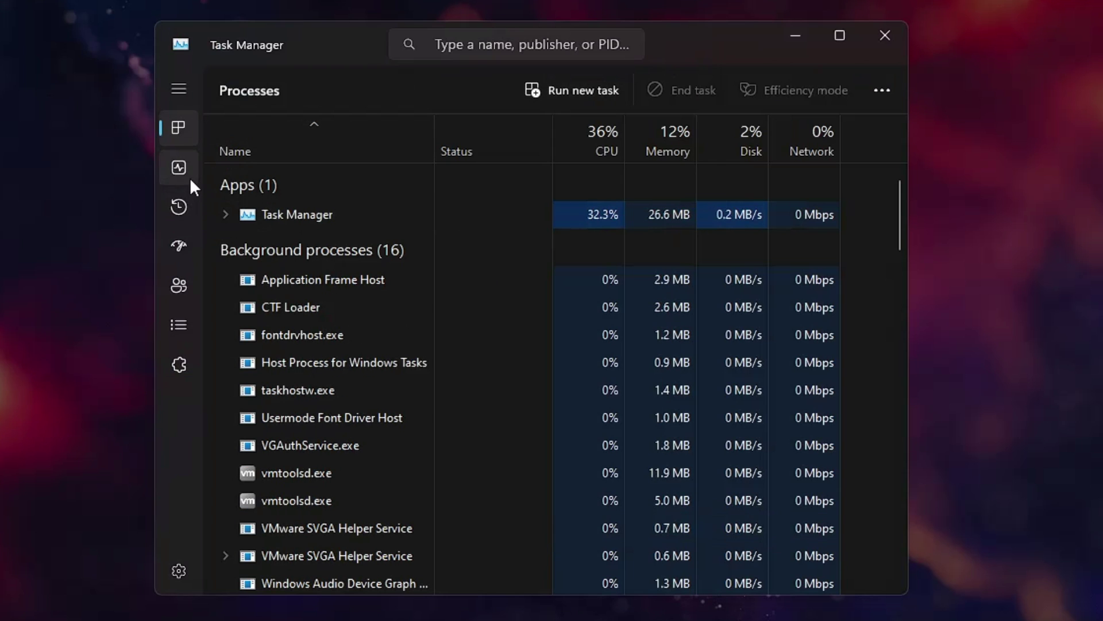
pyautogui.click(40, 105)
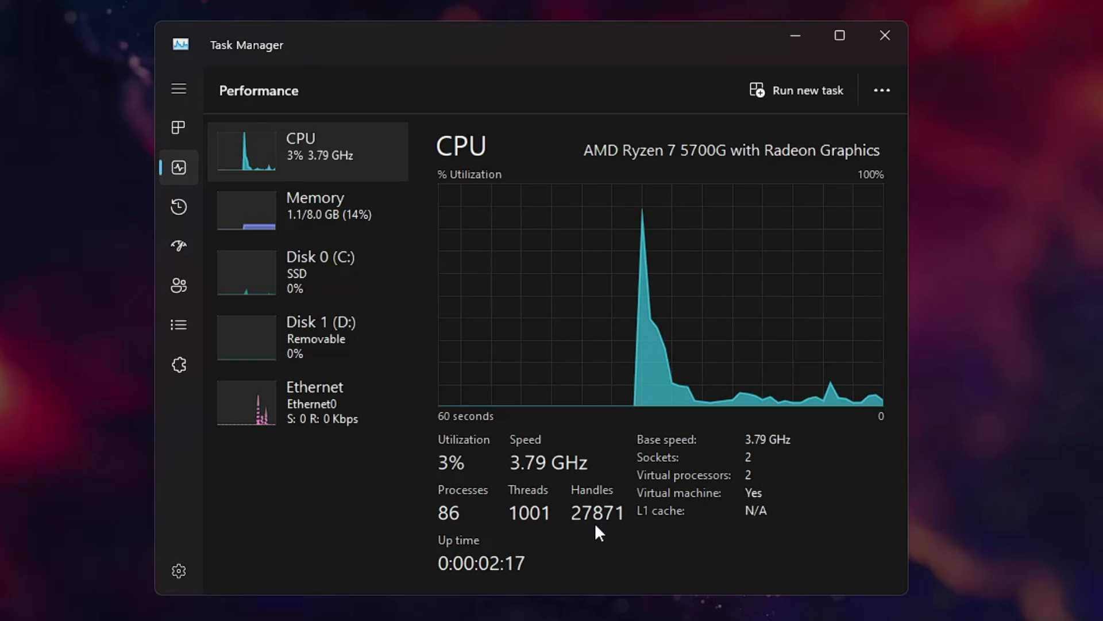
pyautogui.click(333, 224)
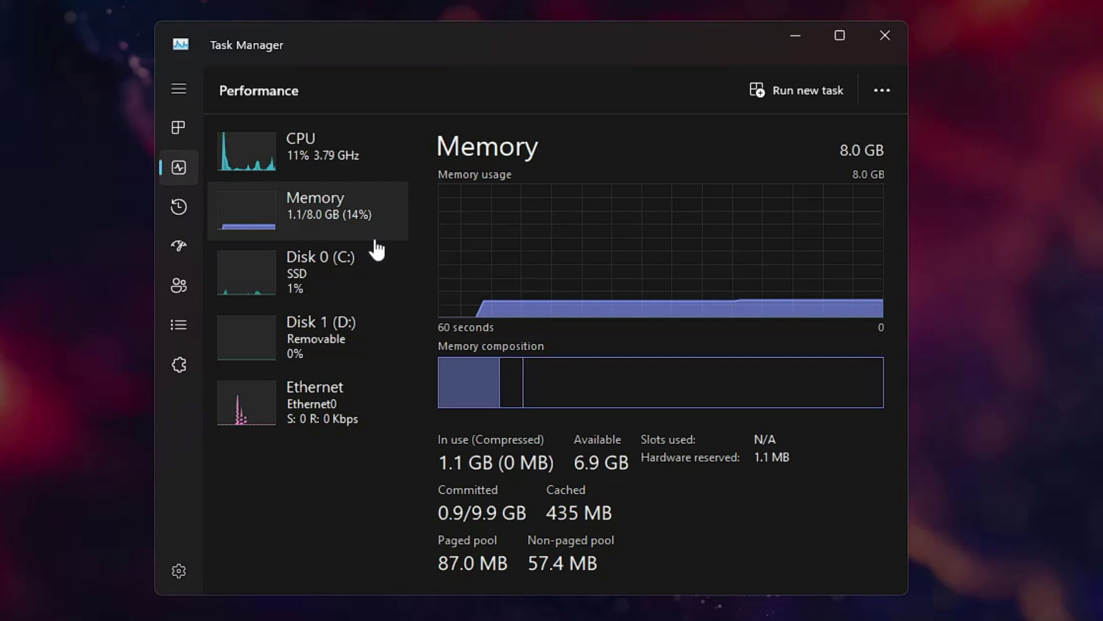
pyautogui.click(879, 40)
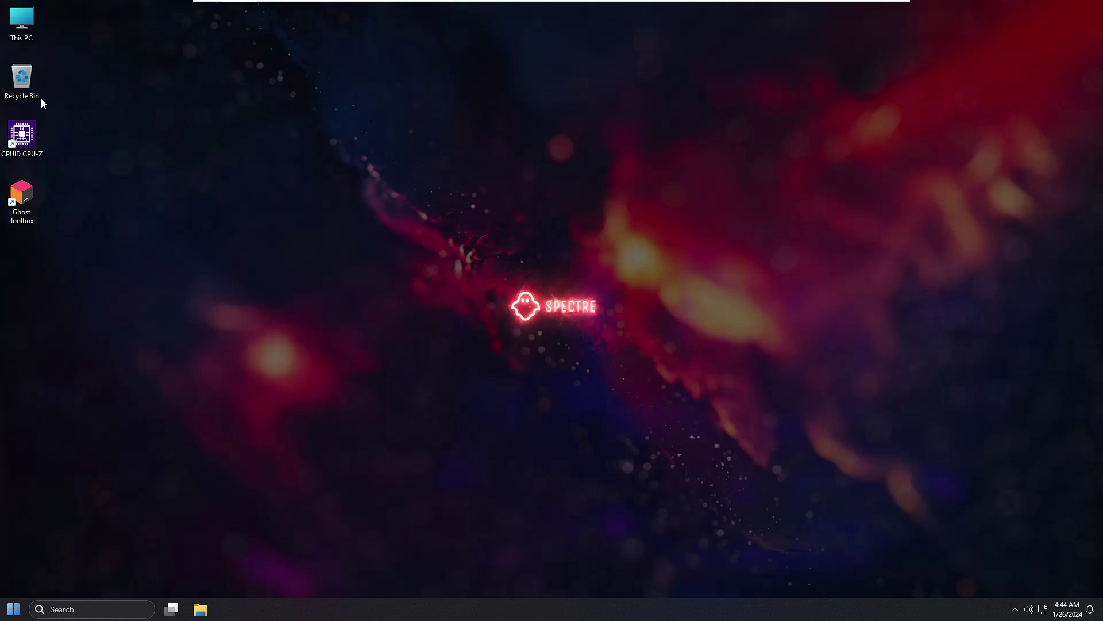
# Open CPU-Z from the desktop and examine its processor, memory and SPD details
pyautogui.doubleClick(30, 141)
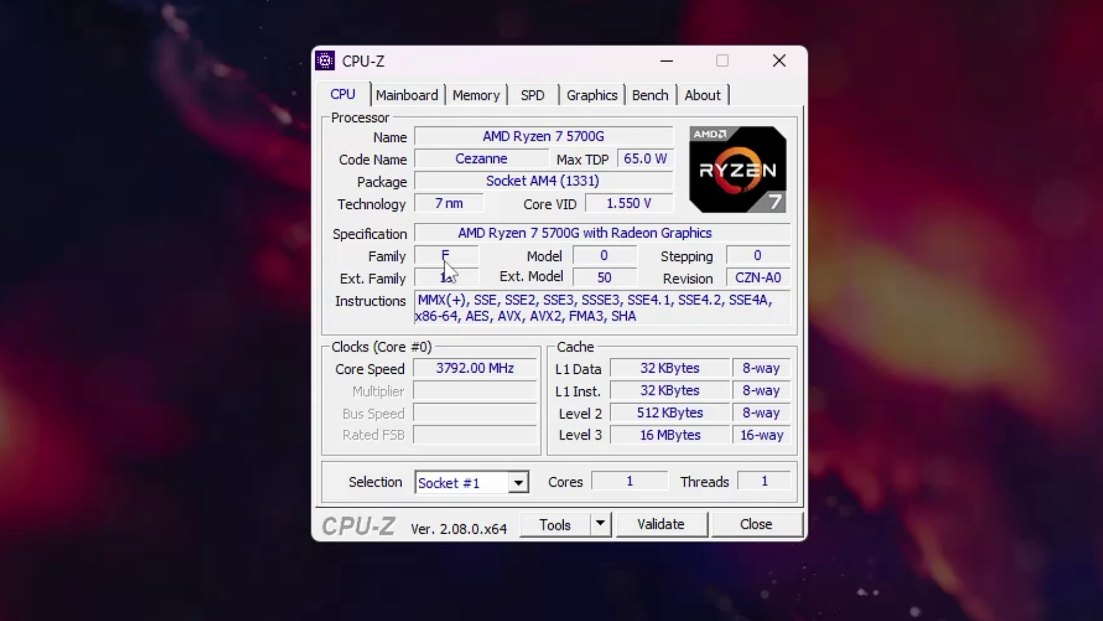
pyautogui.click(477, 95)
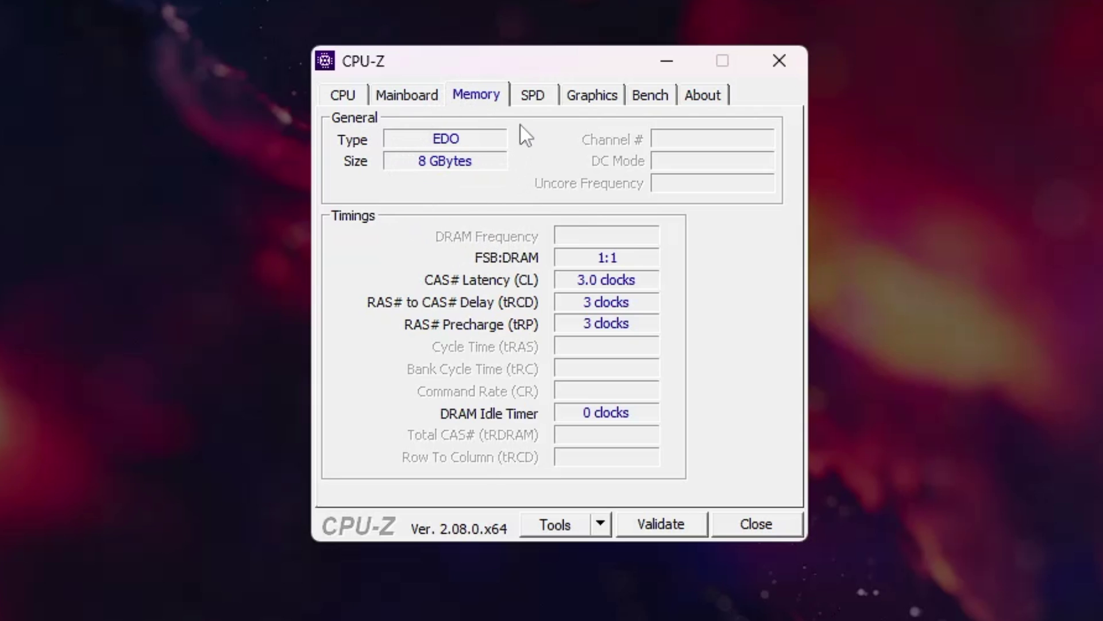
pyautogui.click(529, 97)
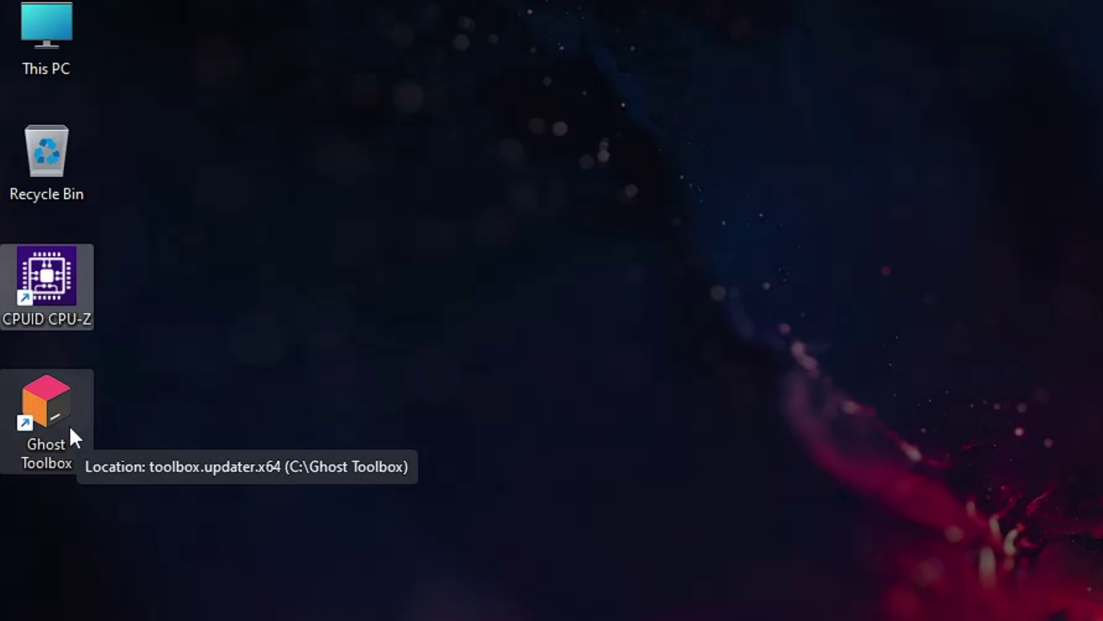
# Launch Ghost Toolbox from the desktop, review its options, and choose option 17, DirectX (system)
pyautogui.doubleClick(72, 436)
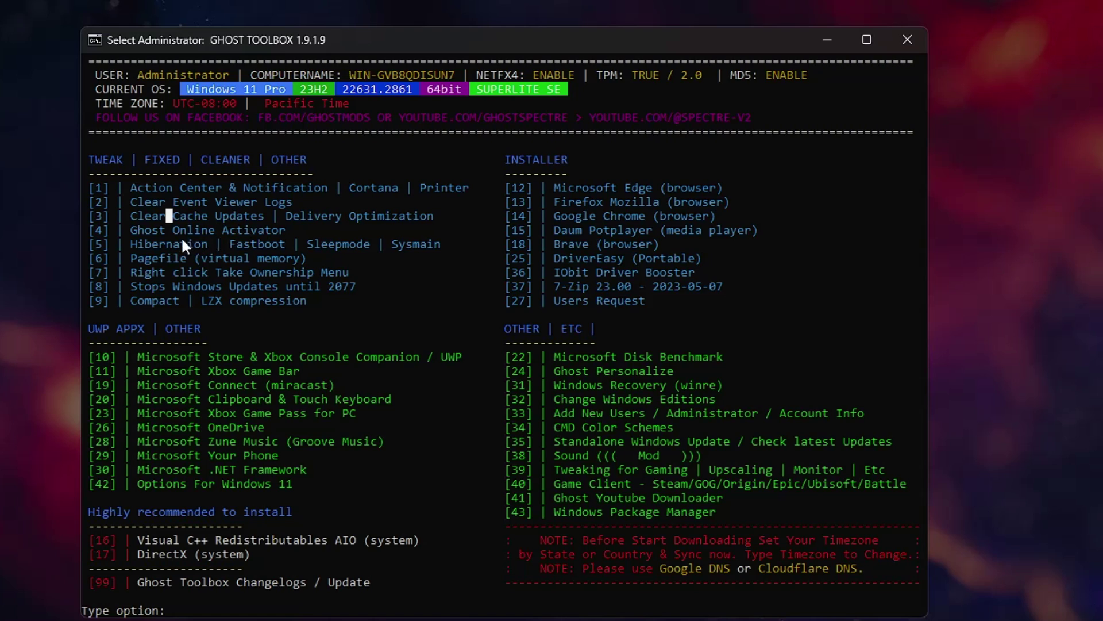
pyautogui.click(261, 242)
pyautogui.click(183, 286)
pyautogui.click(96, 554)
pyautogui.click(180, 610)
pyautogui.press('Escape')
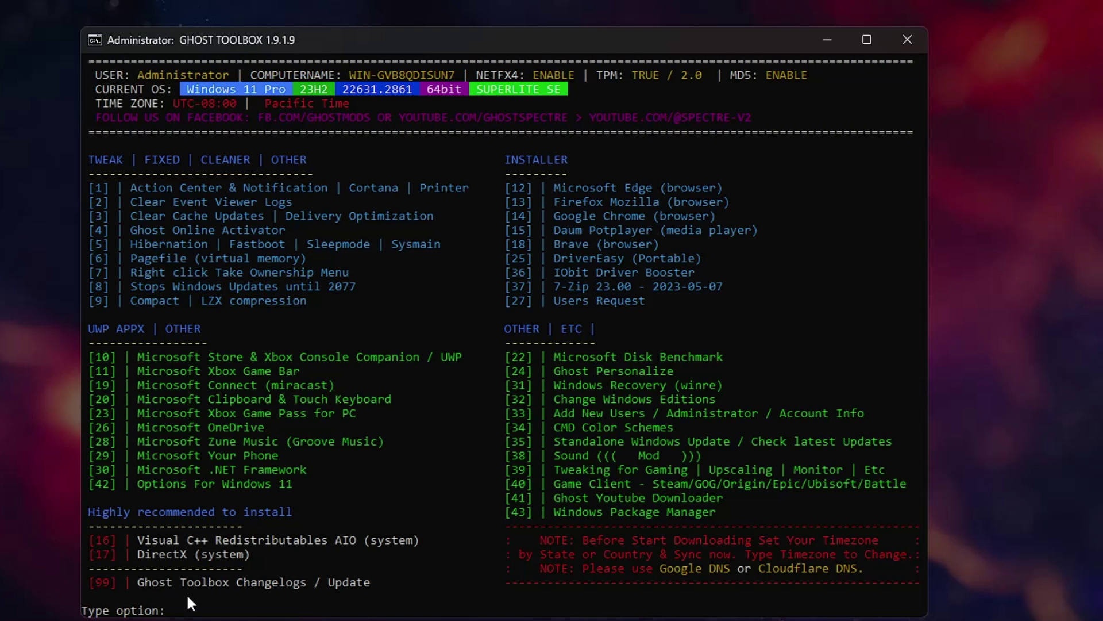
pyautogui.press('Return')
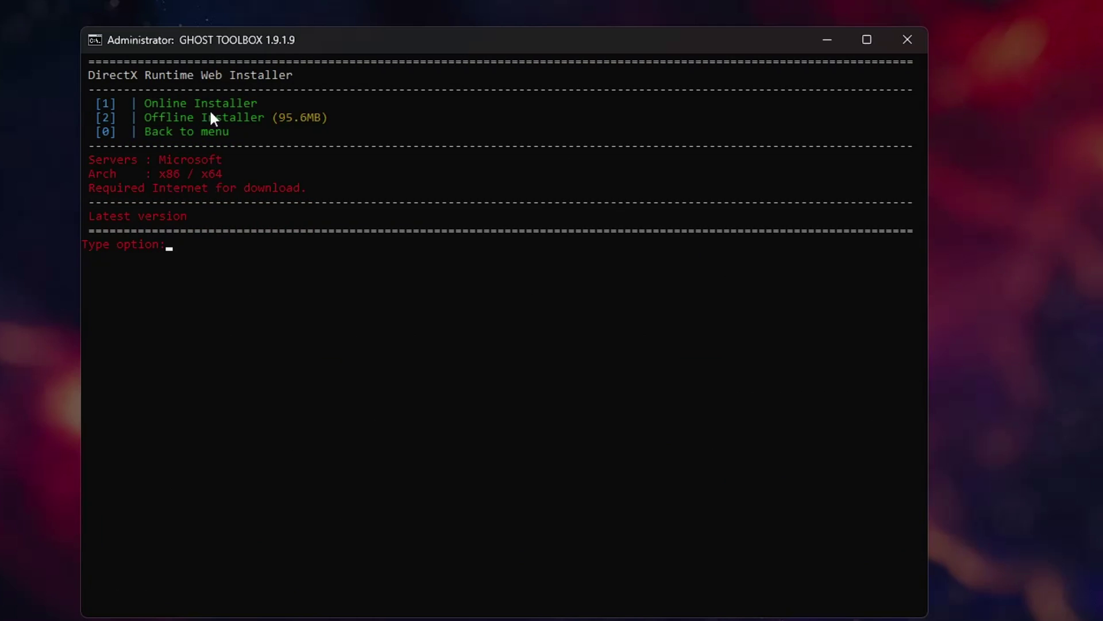
# Start the DirectX offline installer download with option 2 and minimize the Ghost Toolbox window
pyautogui.click(254, 133)
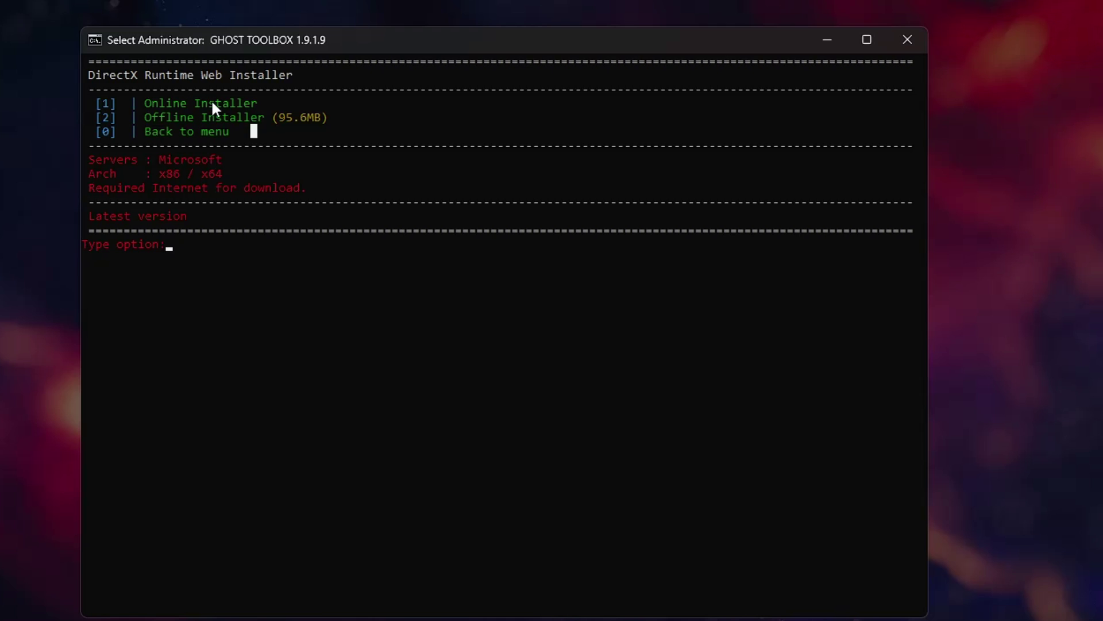
pyautogui.press('Escape')
pyautogui.write('2')
pyautogui.press('Return')
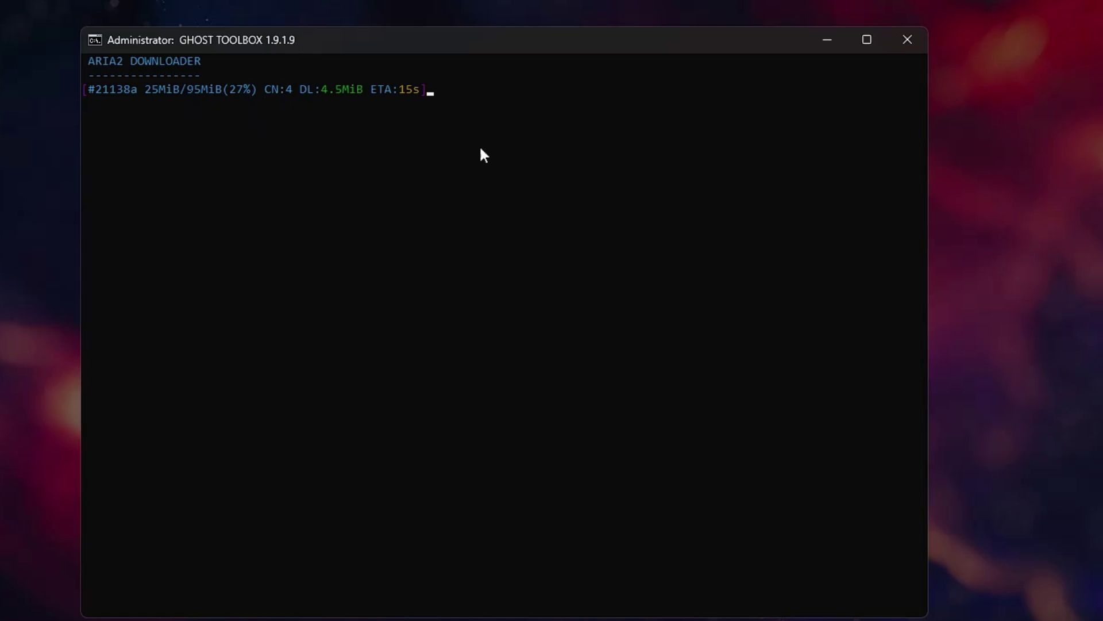
pyautogui.click(820, 37)
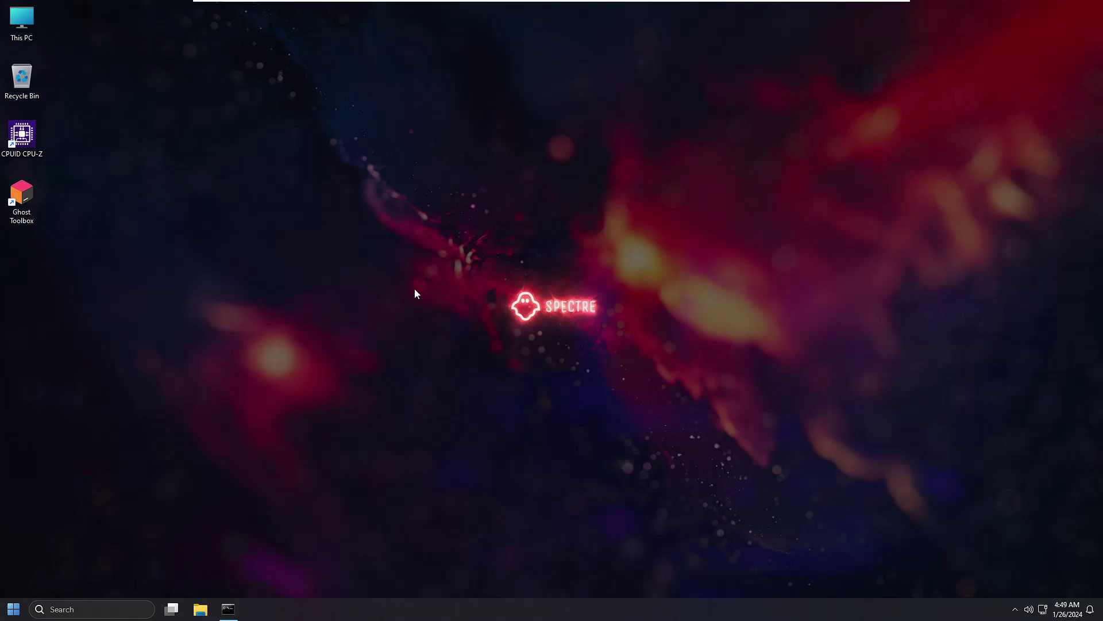
# Open God Mode from the desktop's Ghost Mode options and look through its list of system settings
pyautogui.rightClick(410, 260)
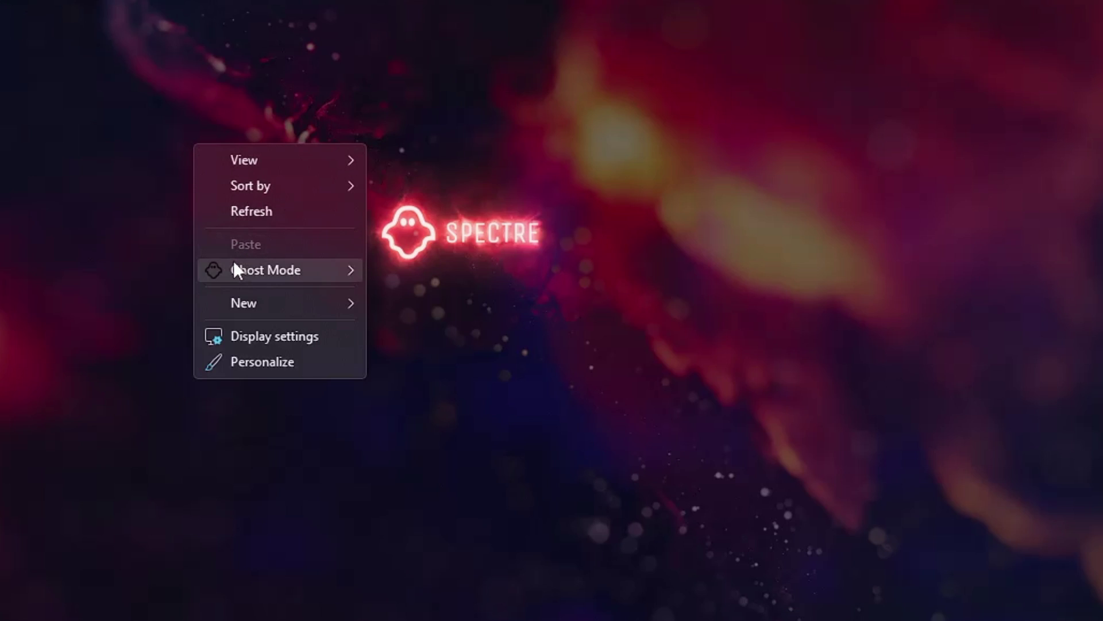
pyautogui.moveTo(453, 323)
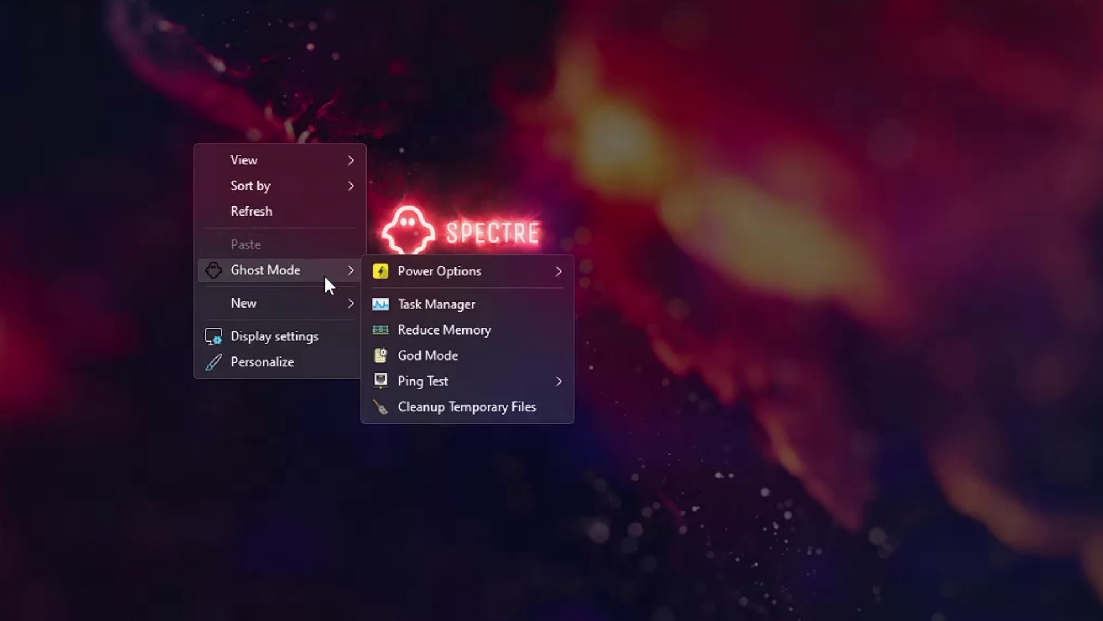
pyautogui.moveTo(463, 282)
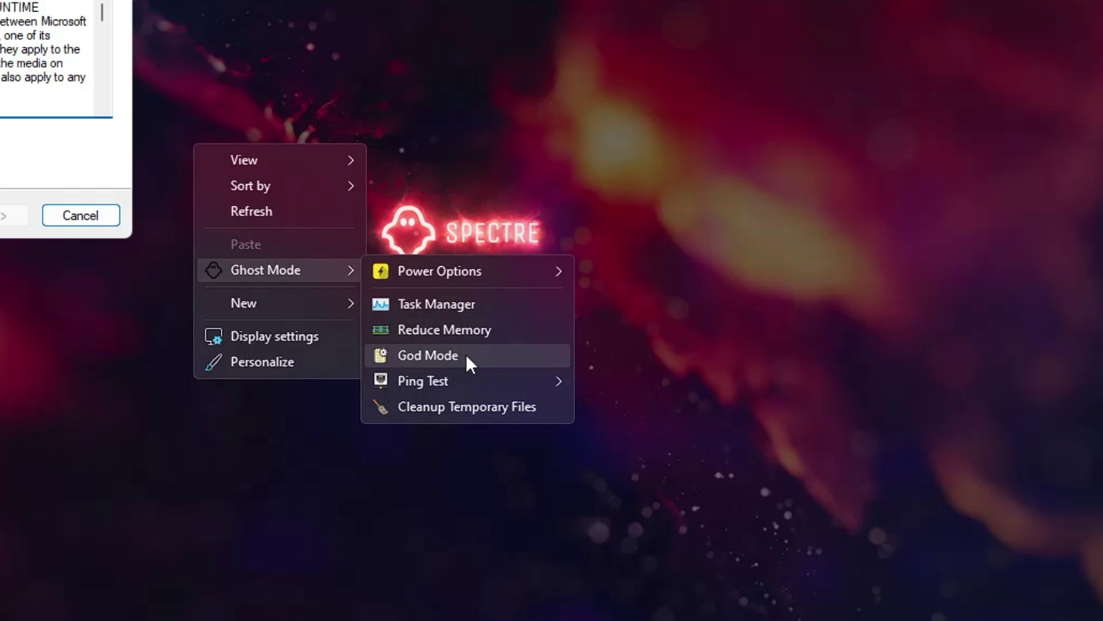
pyautogui.click(465, 354)
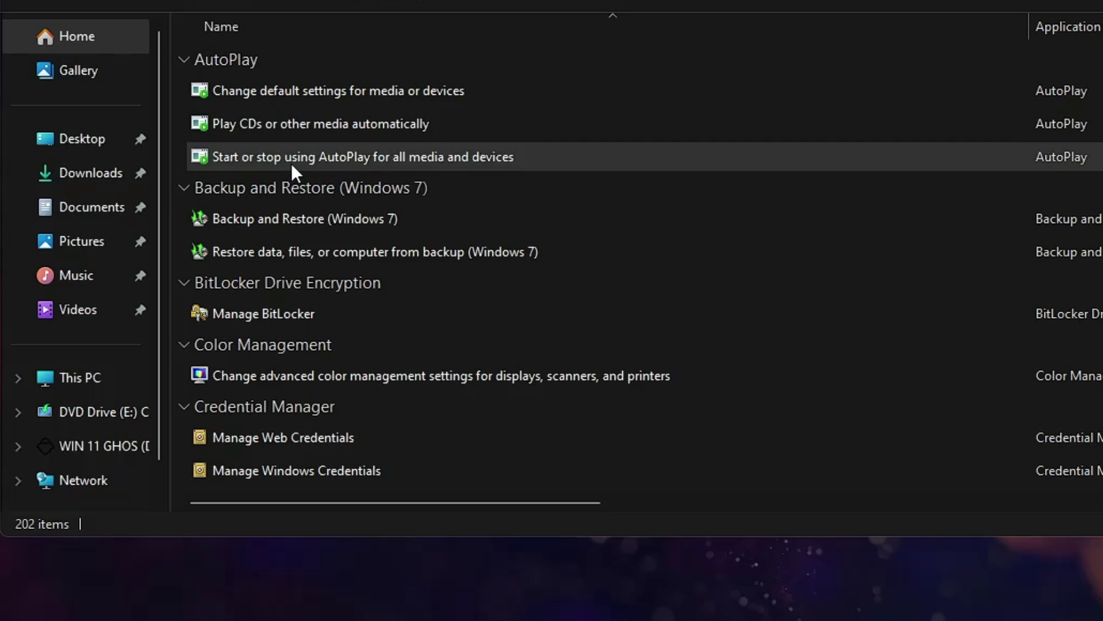
pyautogui.scroll(-3, 311, 253)
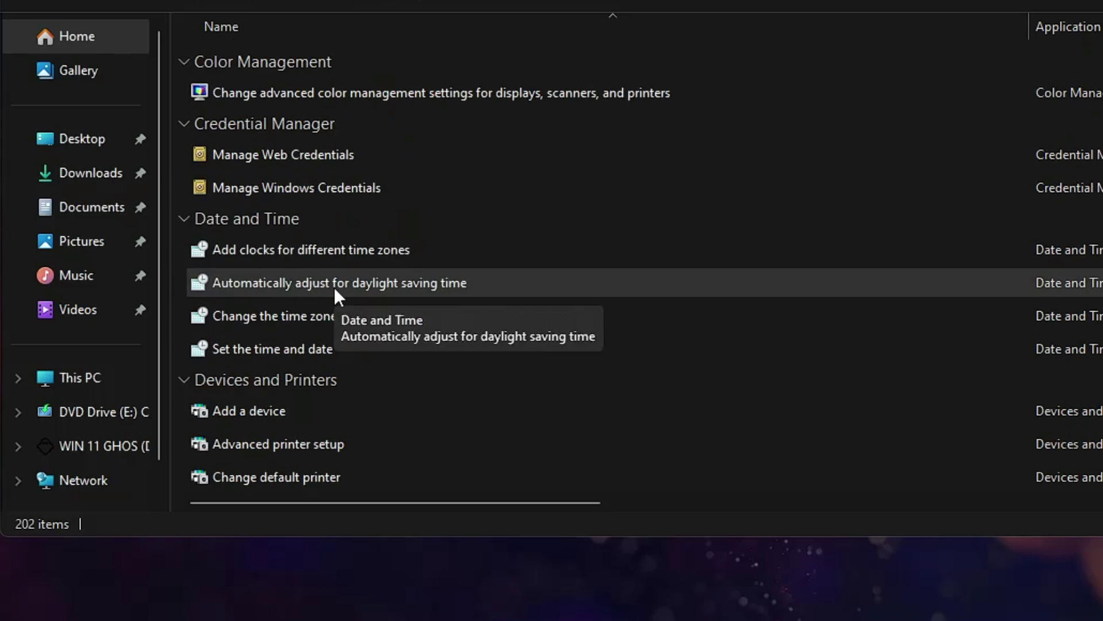
pyautogui.scroll(-4, 338, 290)
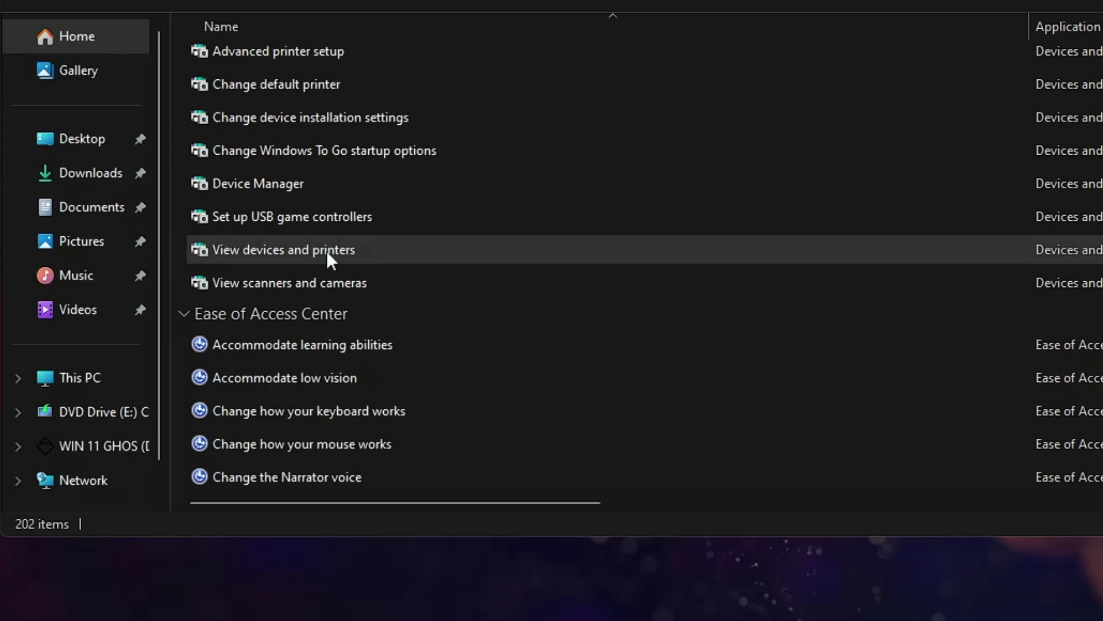
pyautogui.scroll(-4, 331, 288)
pyautogui.scroll(-1, 330, 302)
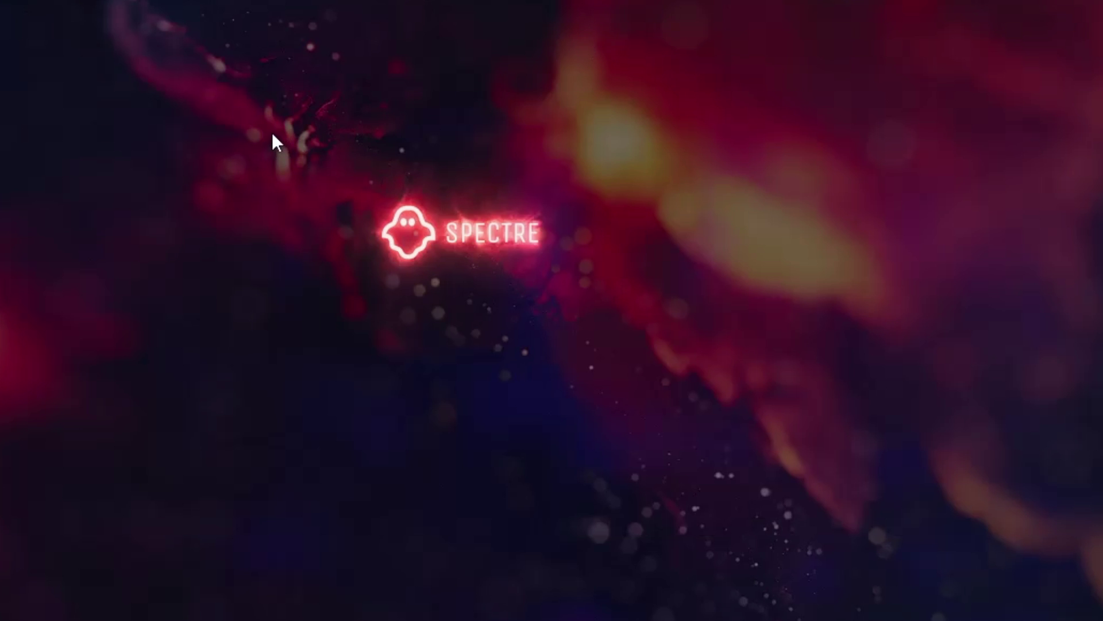
# Check the Ping Test choices in the desktop's Ghost Mode options and run Cleanup Temporary Files
pyautogui.rightClick(255, 118)
pyautogui.moveTo(411, 247)
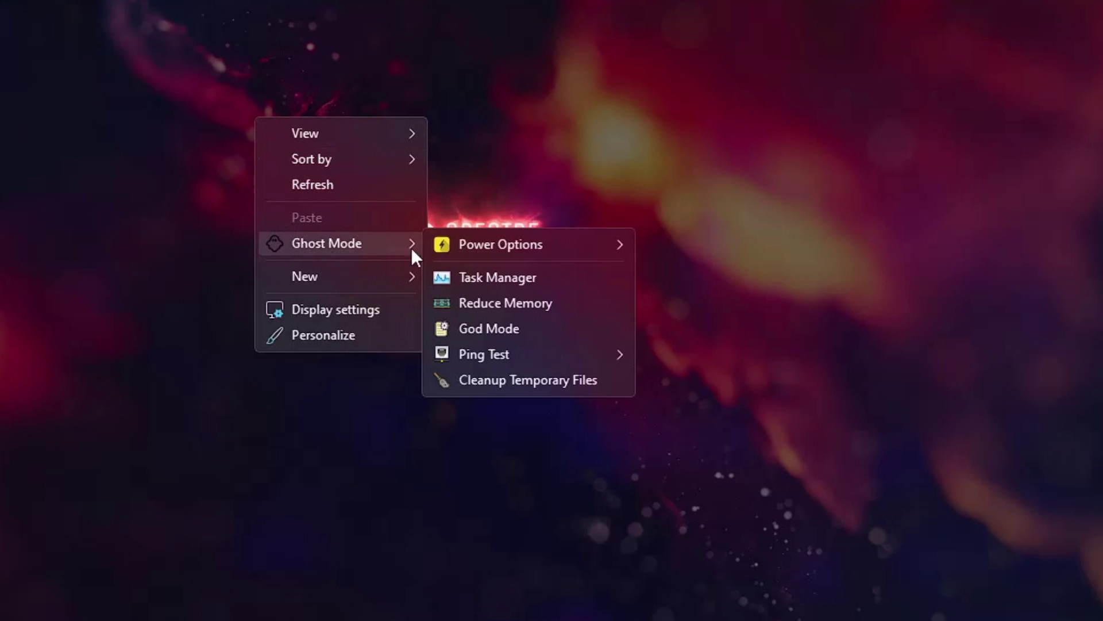
pyautogui.moveTo(473, 355)
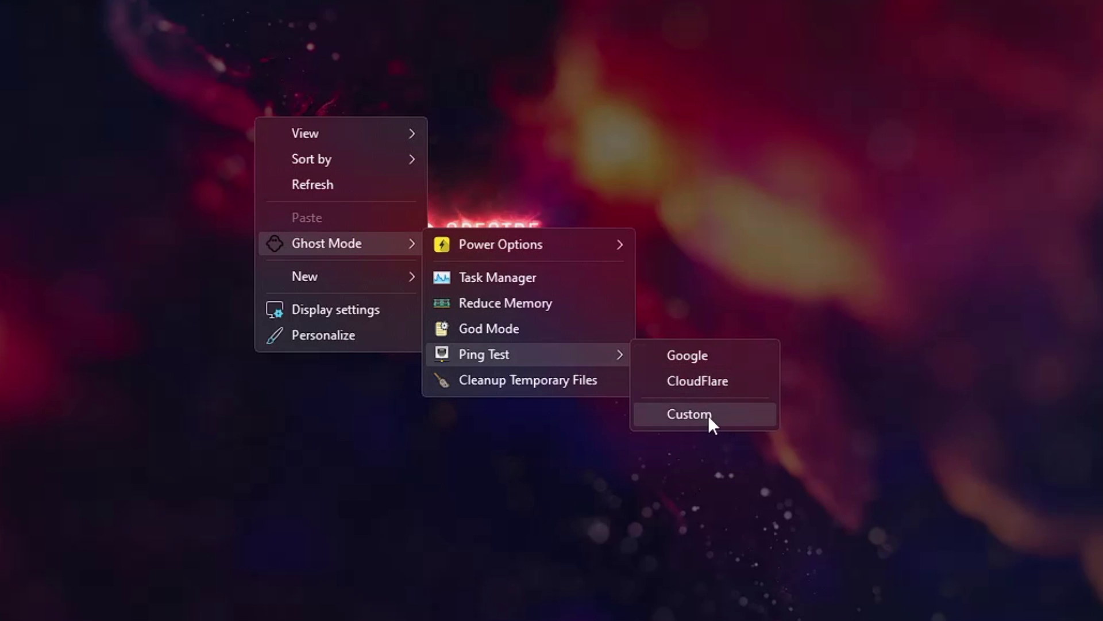
pyautogui.click(533, 380)
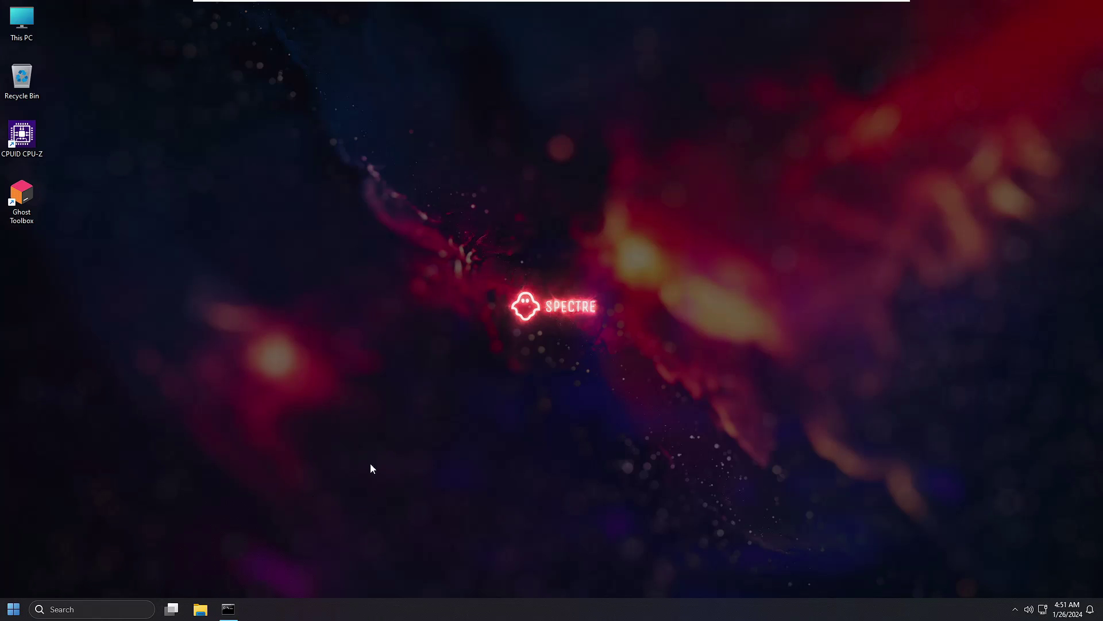
# Open the taskbar's StartAllBack configuration, bring its window fully into view, and change the Start button to the first round Windows orb
pyautogui.rightClick(353, 603)
pyautogui.click(391, 594)
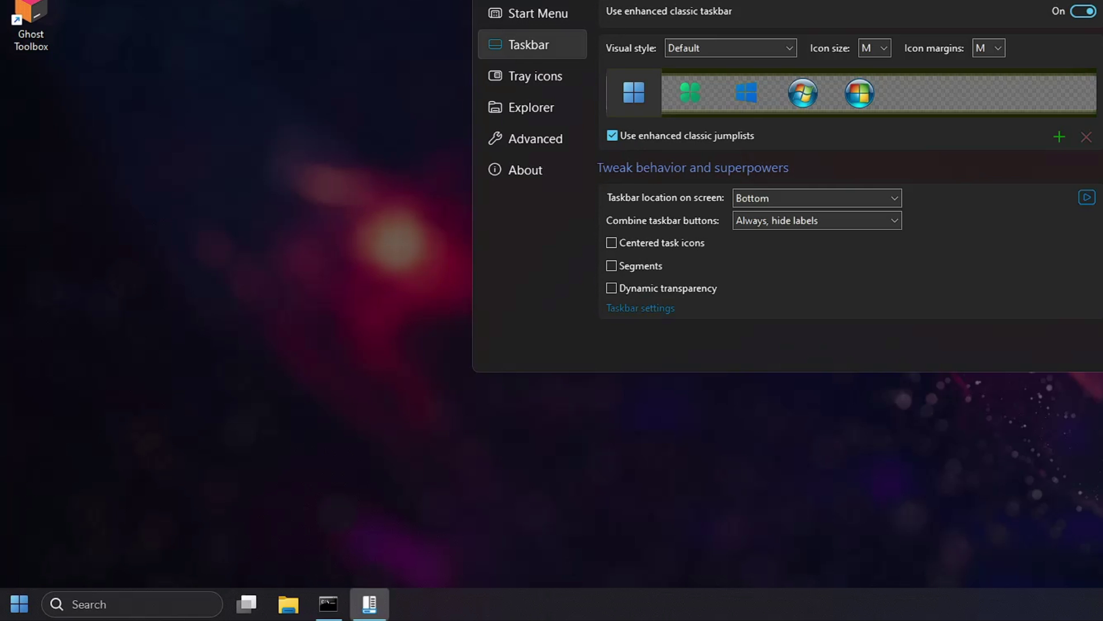
pyautogui.scroll(-1, 788, 186)
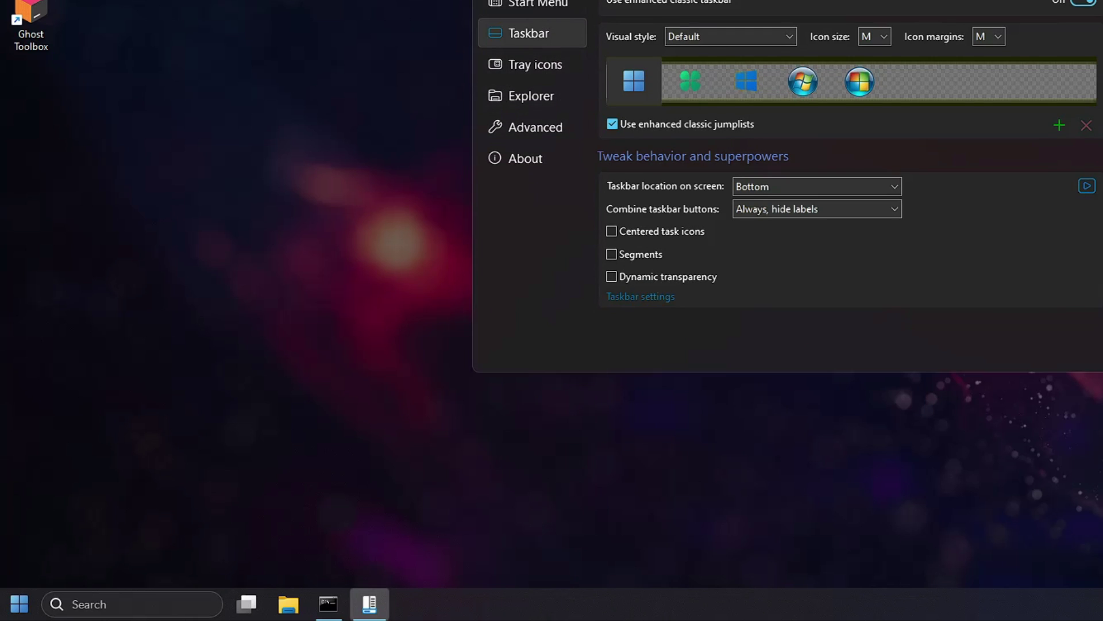
pyautogui.hotkey('alt', 'space')
pyautogui.press('m')
pyautogui.click(328, 137)
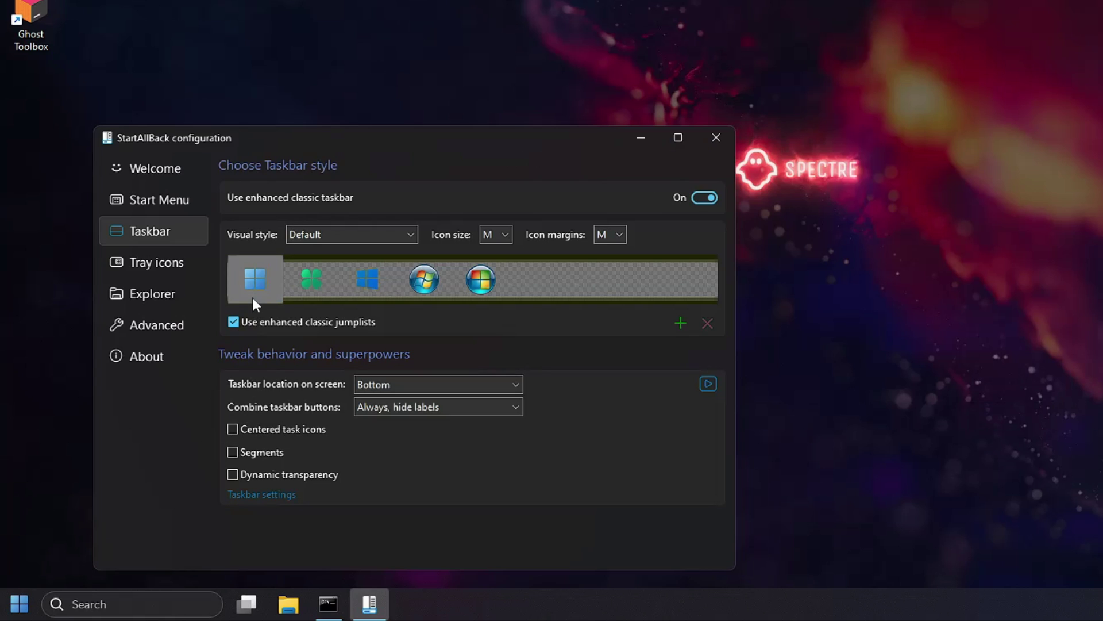
pyautogui.click(367, 280)
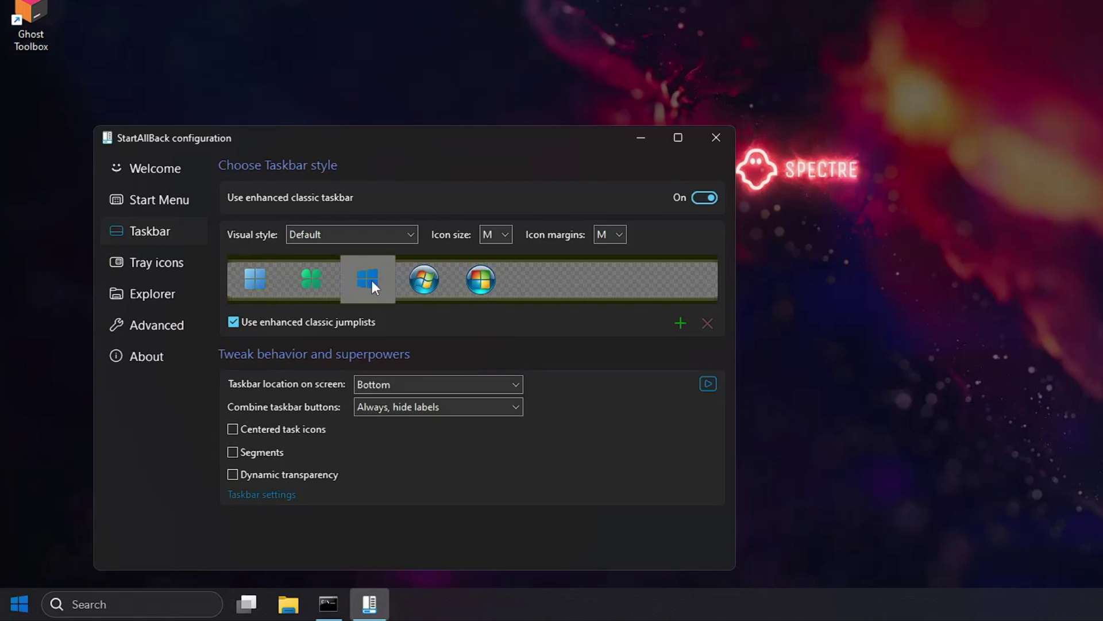
pyautogui.click(423, 281)
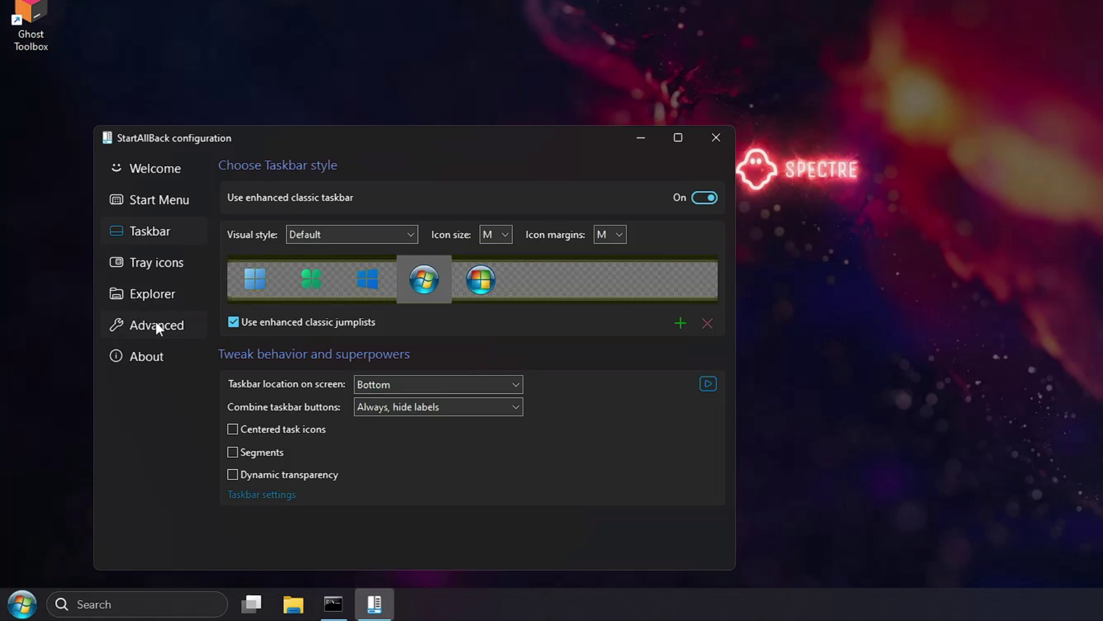
# Review the StartAllBack Tray icons, Explorer and Advanced settings, and close the configuration window
pyautogui.click(158, 262)
pyautogui.click(144, 292)
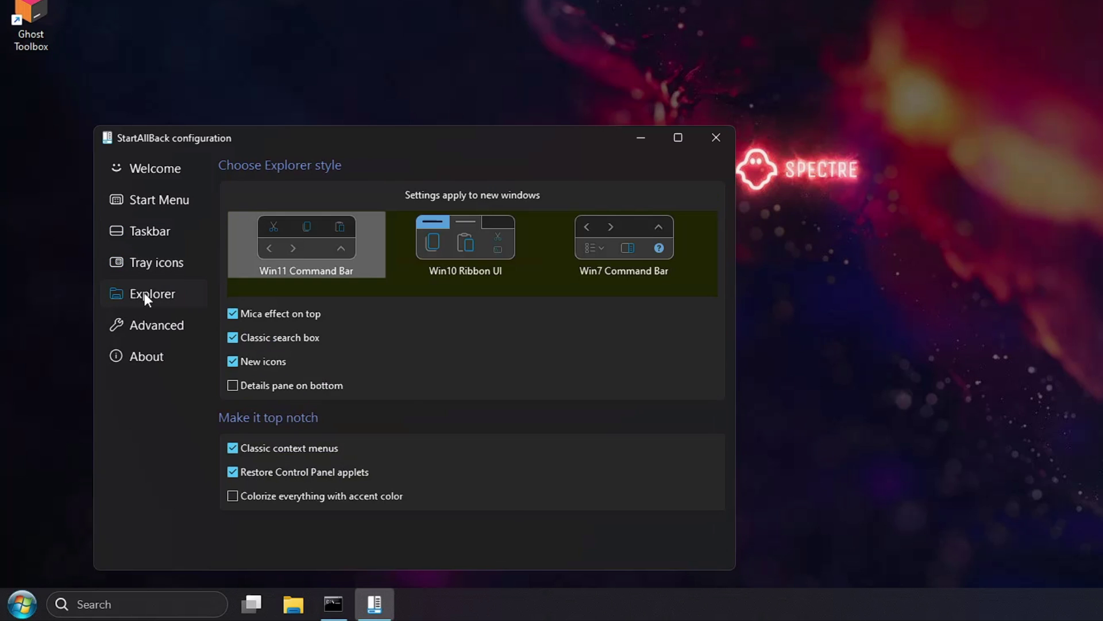
pyautogui.click(145, 328)
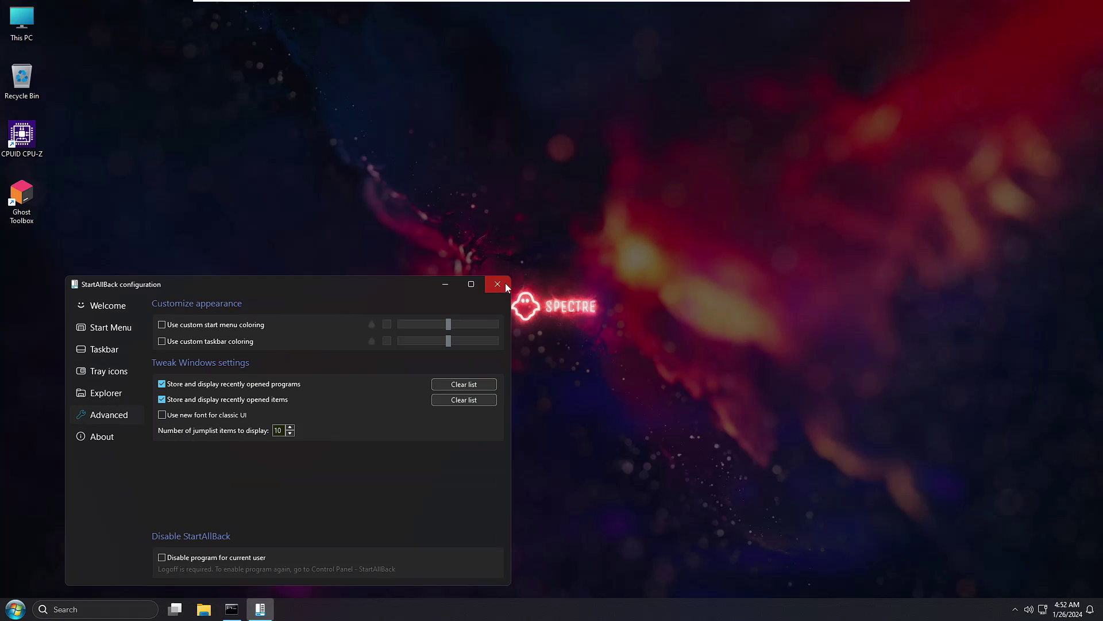
pyautogui.click(716, 138)
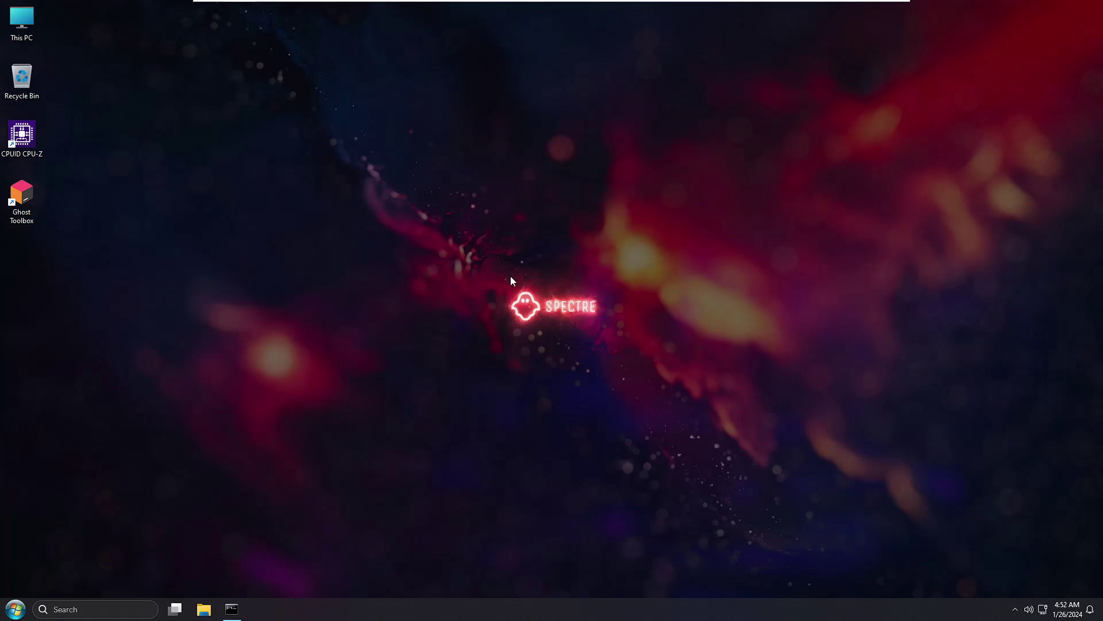